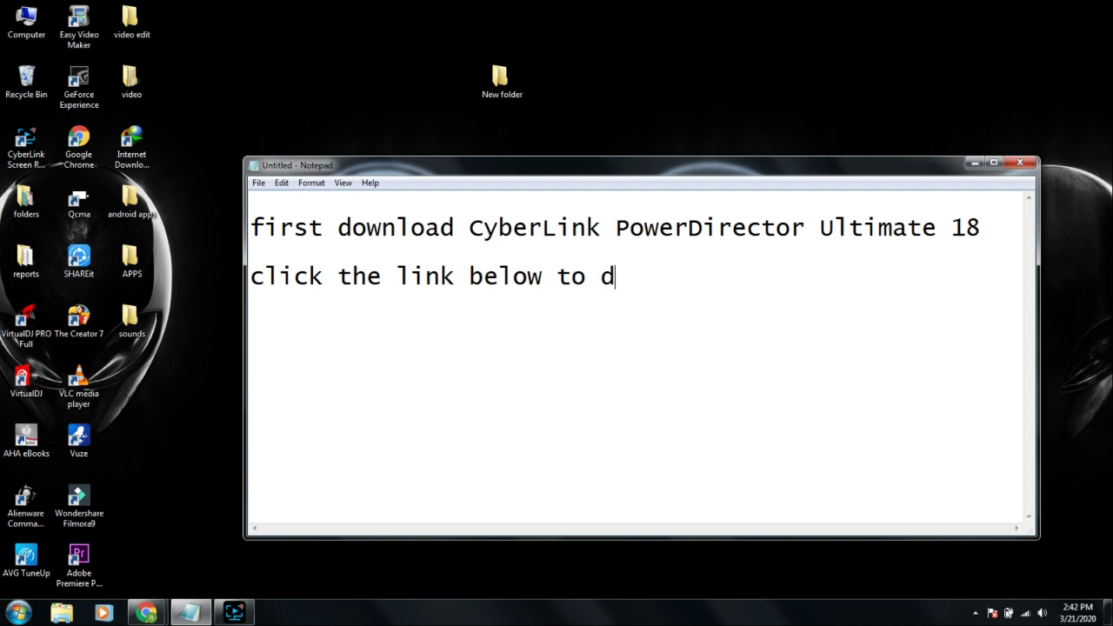
Step: Finish the download line with "CyberLink PowerDirector Ultimate 18" and add "after clicking the link below you will be directed to this site"
{"action": "type", "text": "CyberLink PowerDirector Ultimate 18"}
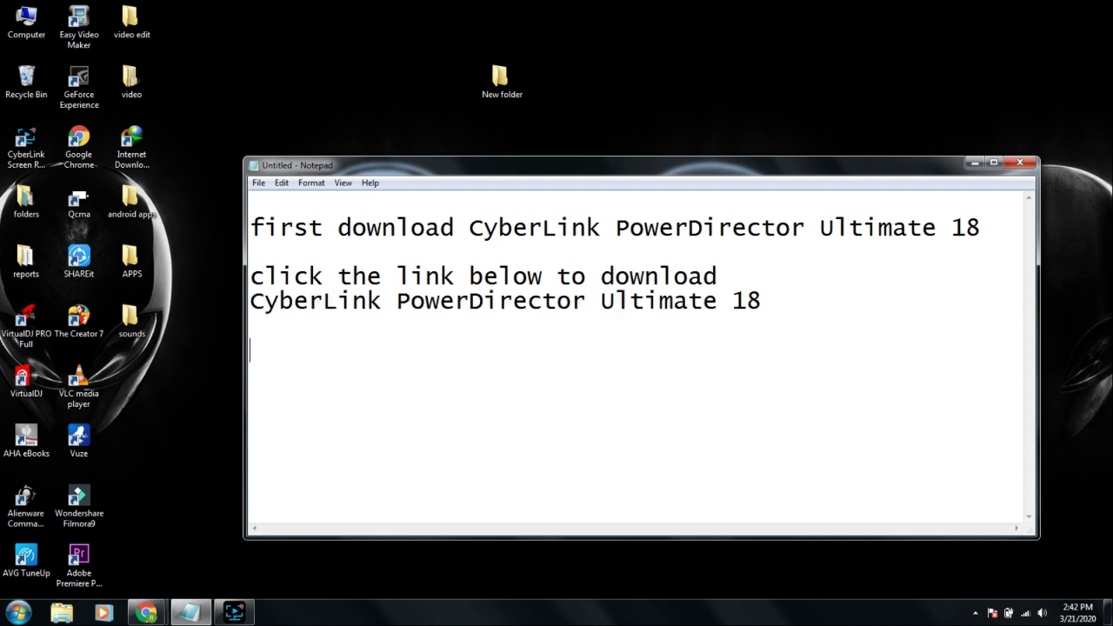
{"action": "type", "text": "after clicking the "}
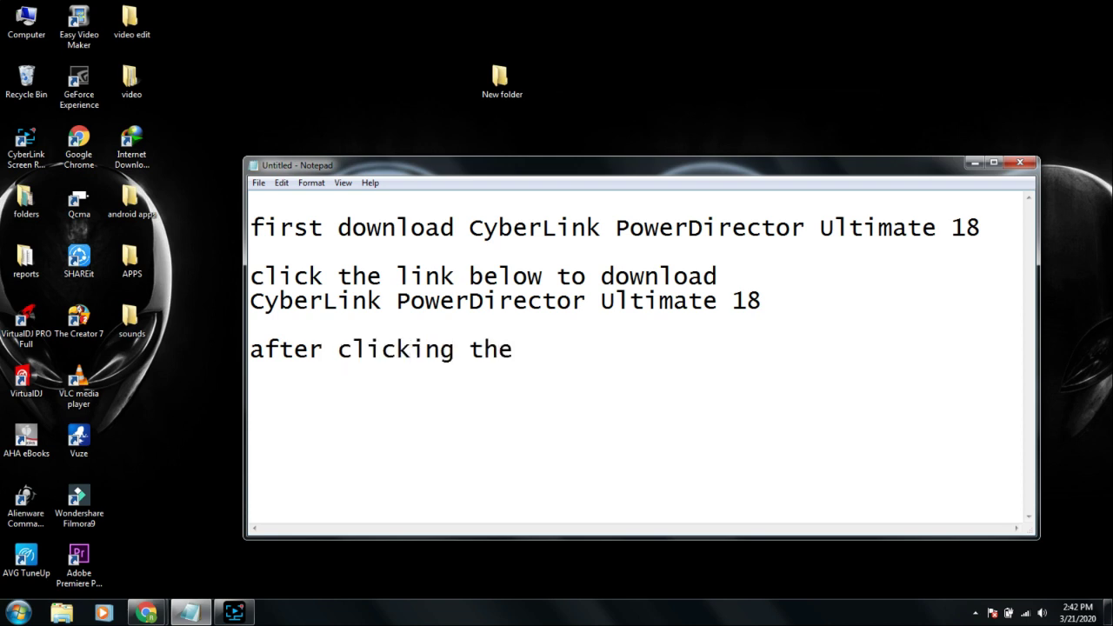
{"action": "type", "text": "link bel"}
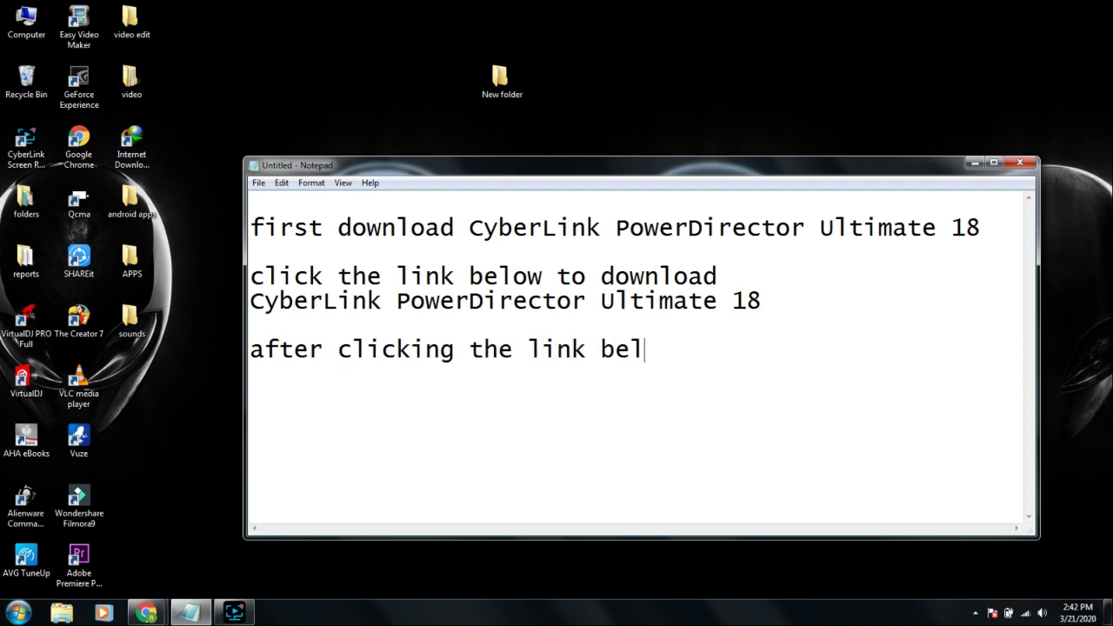
{"action": "type", "text": "ow you w"}
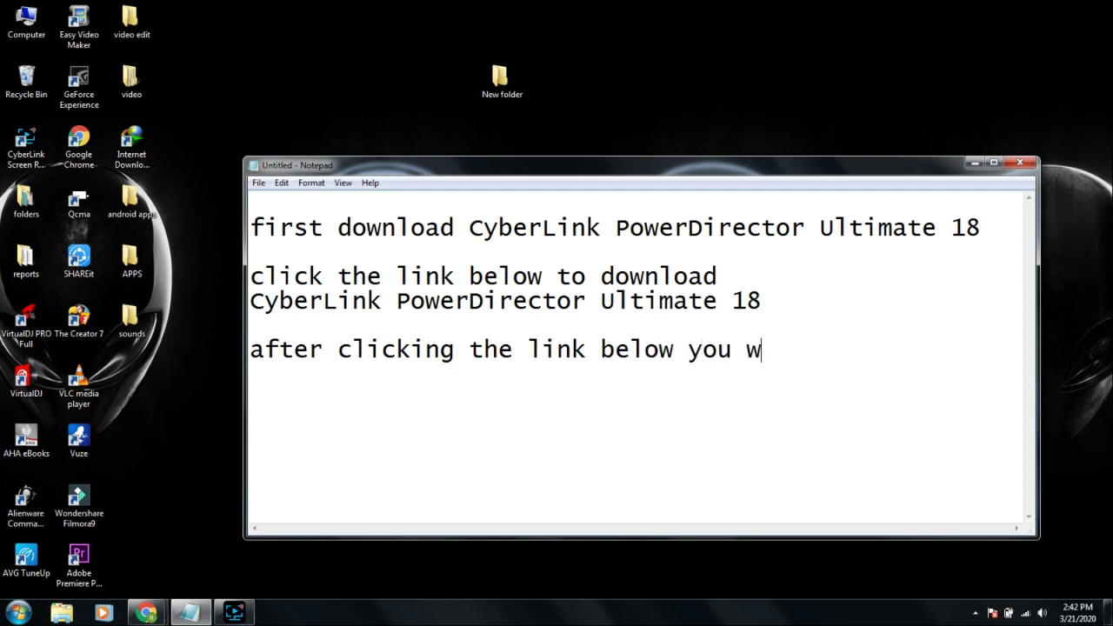
{"action": "type", "text": "ill be direct"}
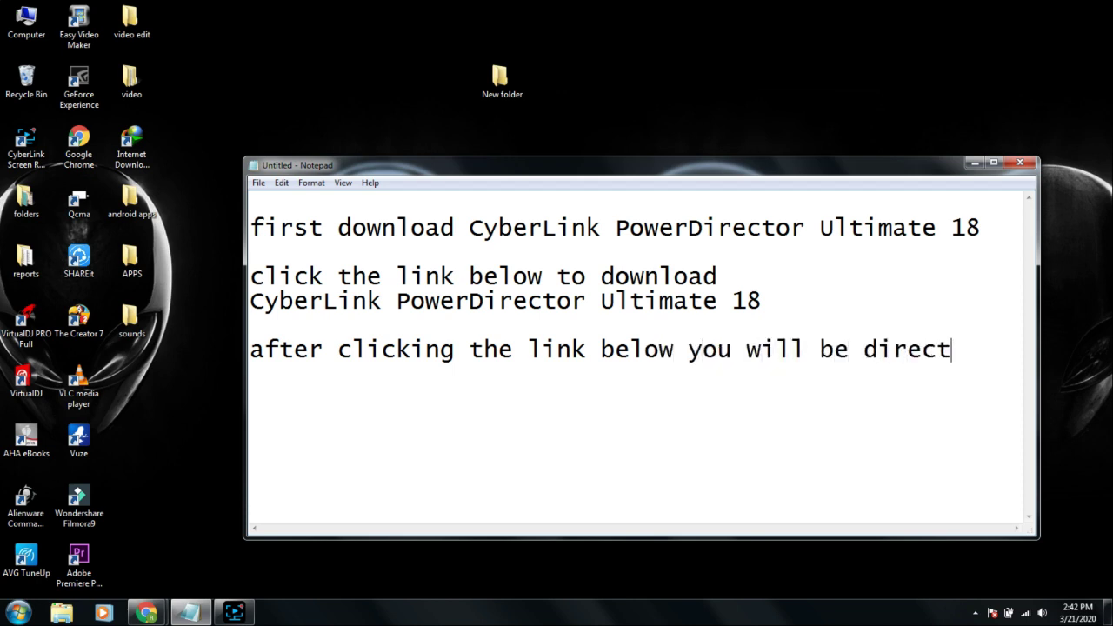
{"action": "type", "text": "ed to thi"}
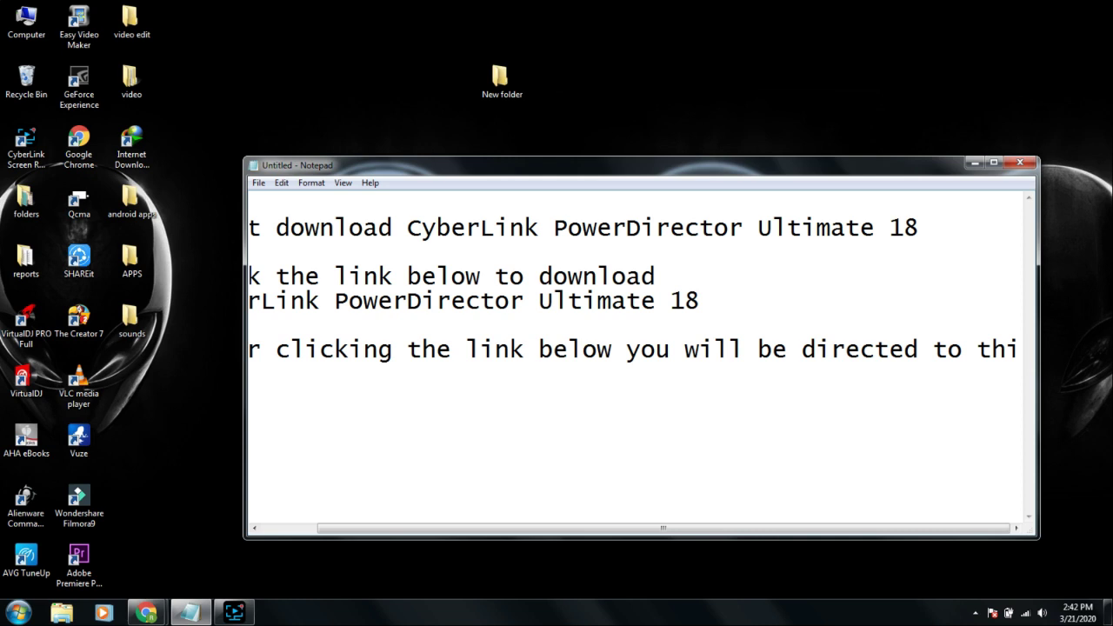
{"action": "key", "text": "BackSpace"}
{"action": "key", "text": "BackSpace"}
{"action": "key", "text": "BackSpace"}
{"action": "left_click_drag", "start_coordinate": [432, 528], "coordinate": [347, 515]}
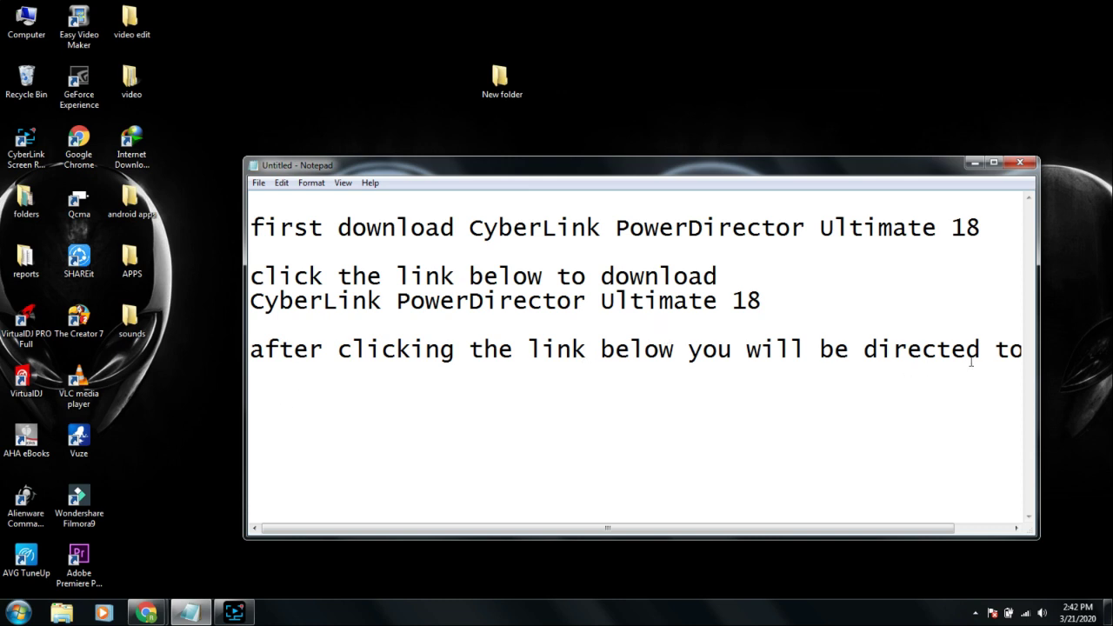
{"action": "key", "text": "Right"}
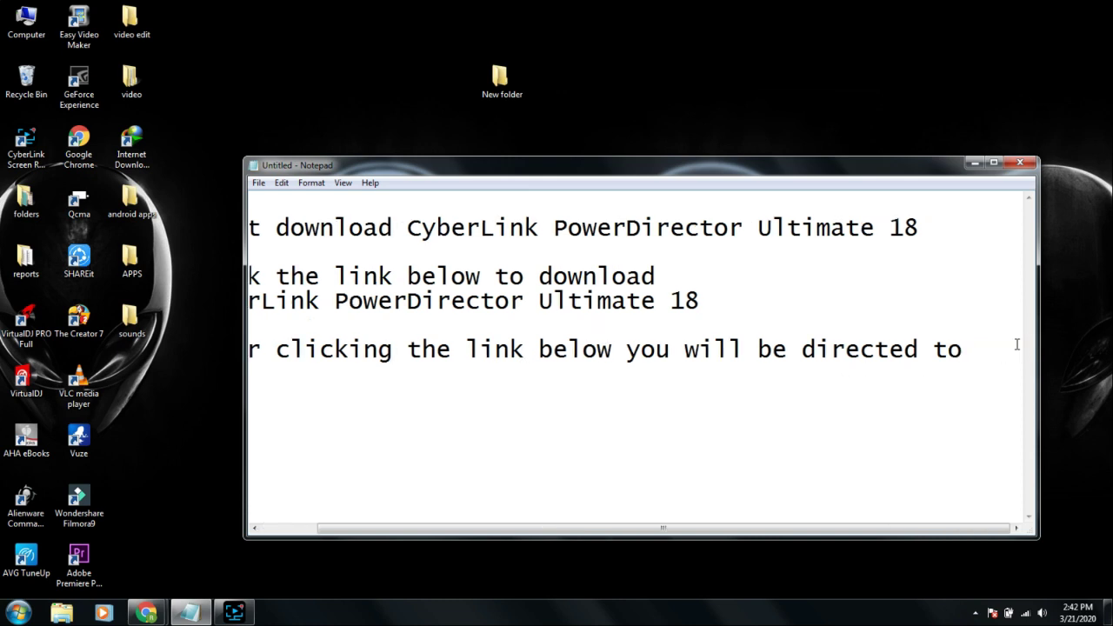
{"action": "key", "text": "Return"}
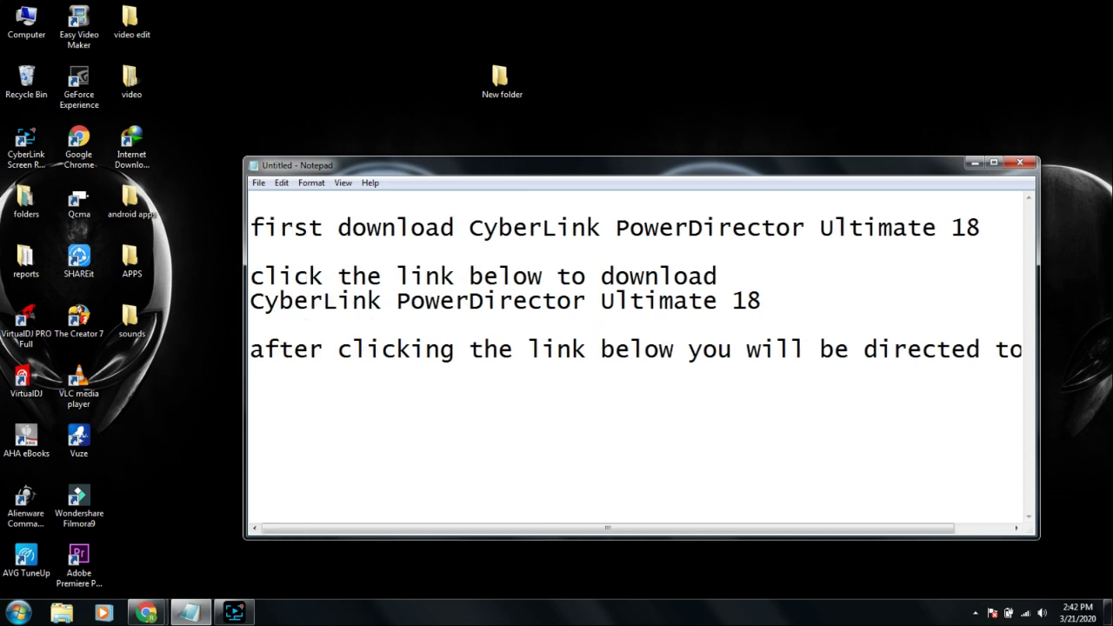
{"action": "type", "text": "this site"}
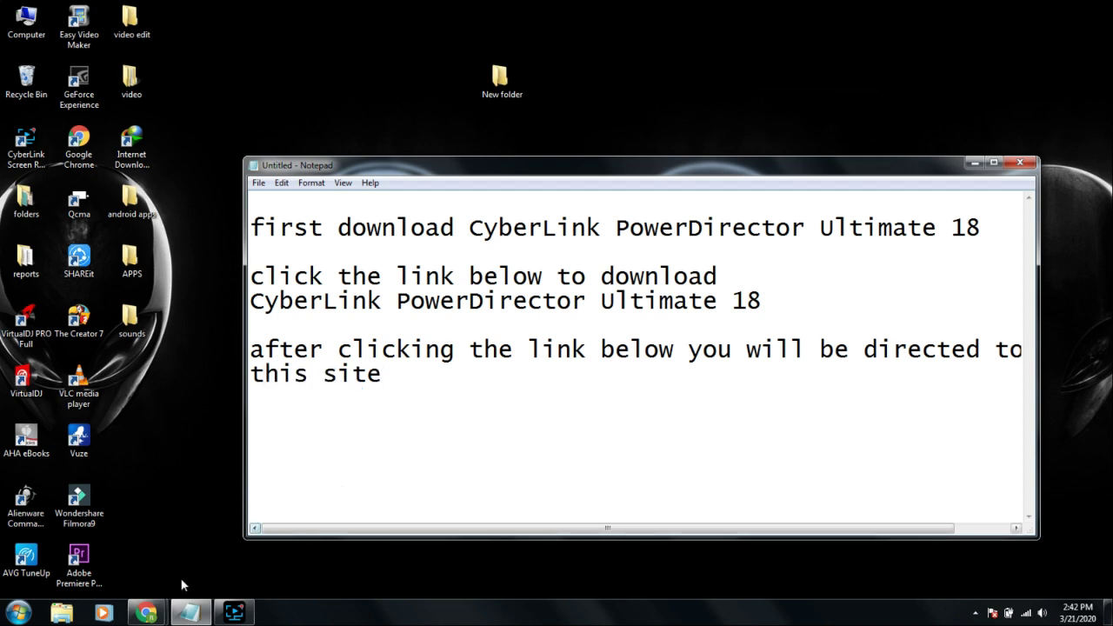
Step: Switch to Chrome to show the MediaFire download page for CyberLink PowerDirector Ultimate
{"action": "left_click", "coordinate": [146, 612]}
{"action": "left_click", "coordinate": [220, 556]}
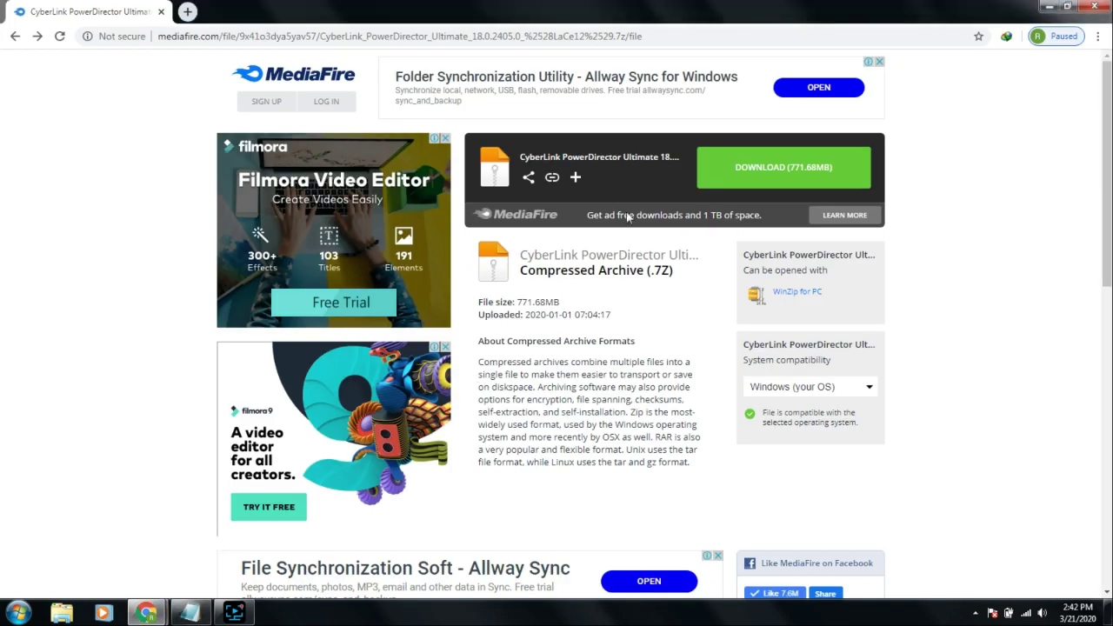
Step: Return to Notepad and replace all of the note's text with "then click this button to download"
{"action": "left_click", "coordinate": [190, 612]}
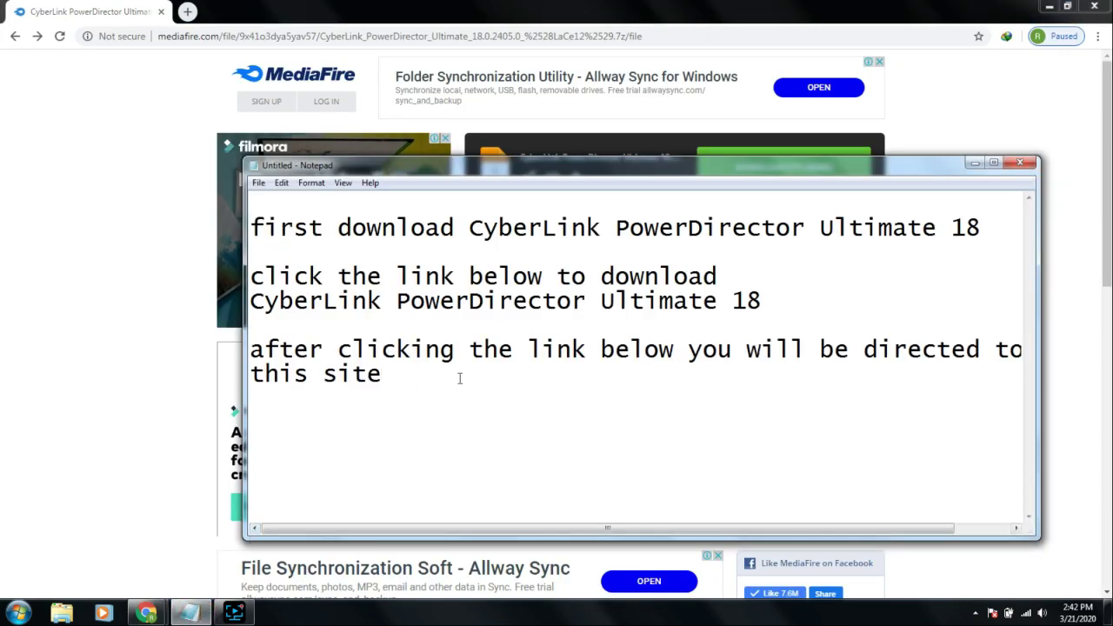
{"action": "key", "text": "ctrl+a"}
{"action": "key", "text": "BackSpace"}
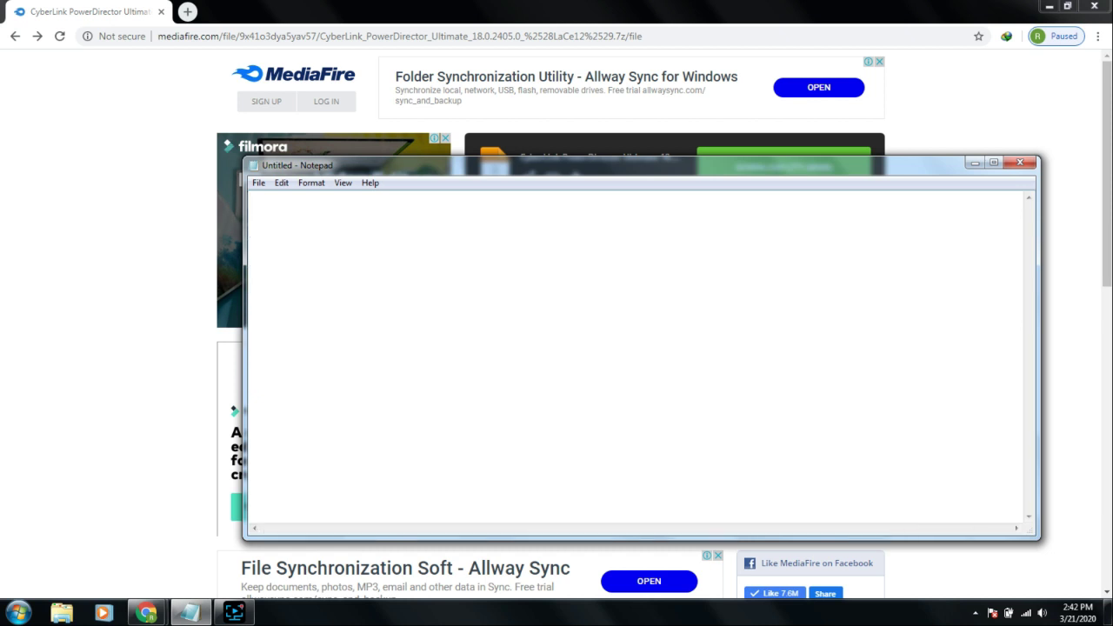
{"action": "type", "text": "then click"}
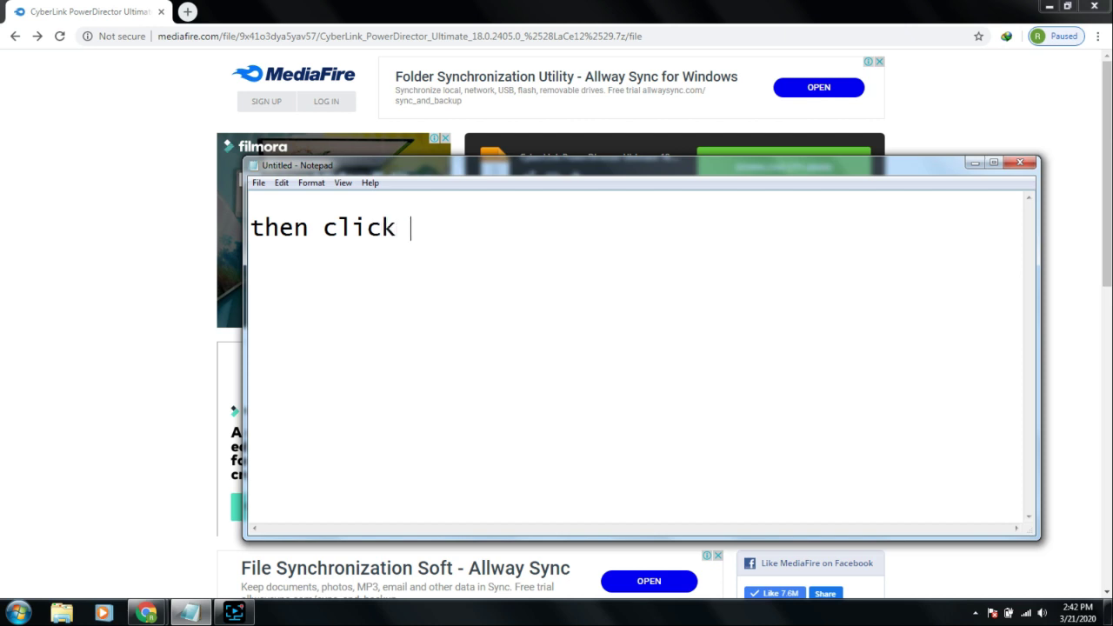
{"action": "type", "text": " this butt"}
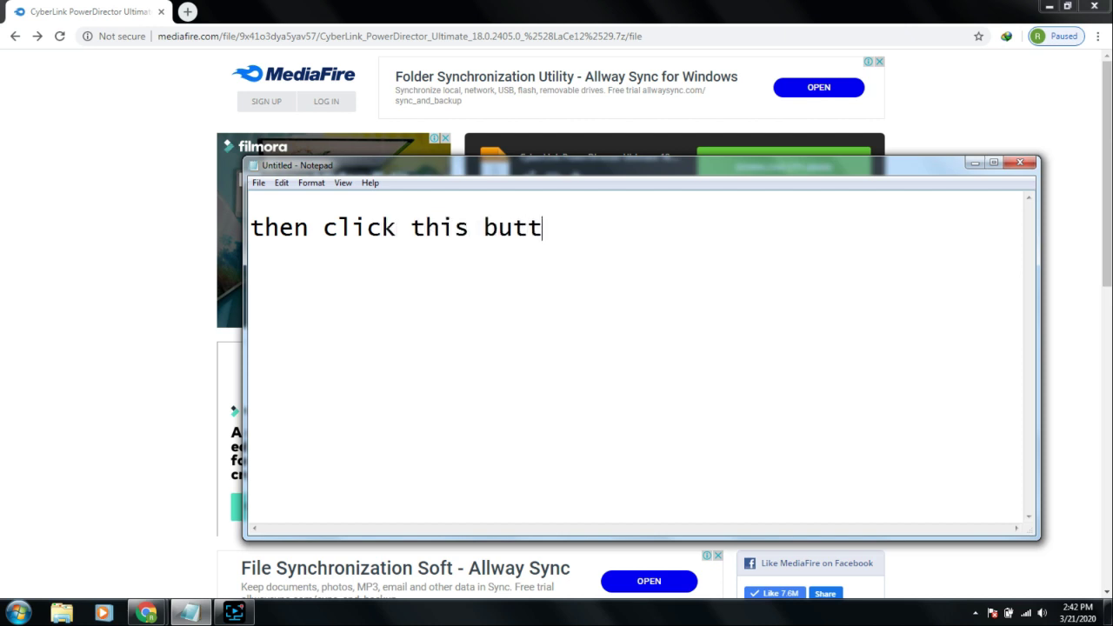
{"action": "type", "text": "on to d"}
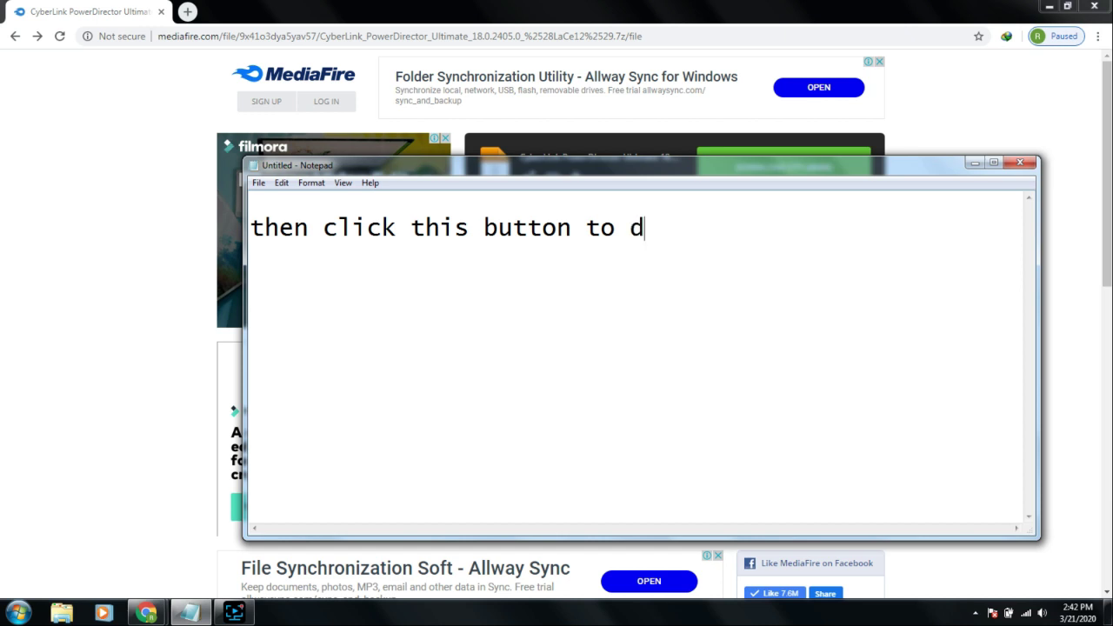
{"action": "type", "text": "ownload"}
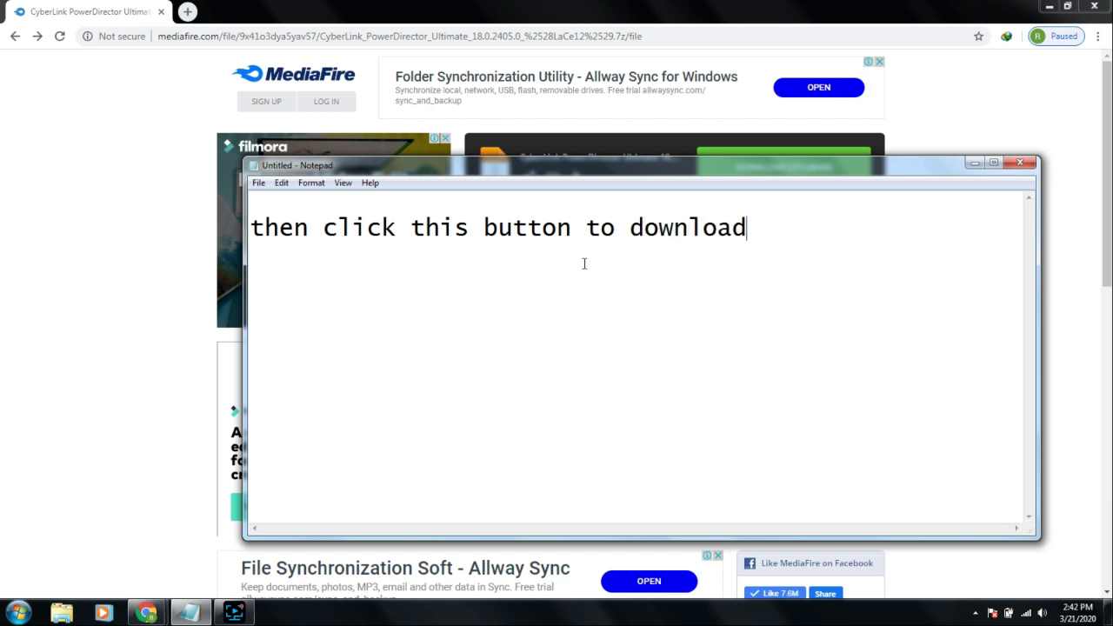
Step: Start the 771.68MB CyberLink PowerDirector download from the MediaFire page in Chrome, and minimize the browser
{"action": "left_click", "coordinate": [1021, 96]}
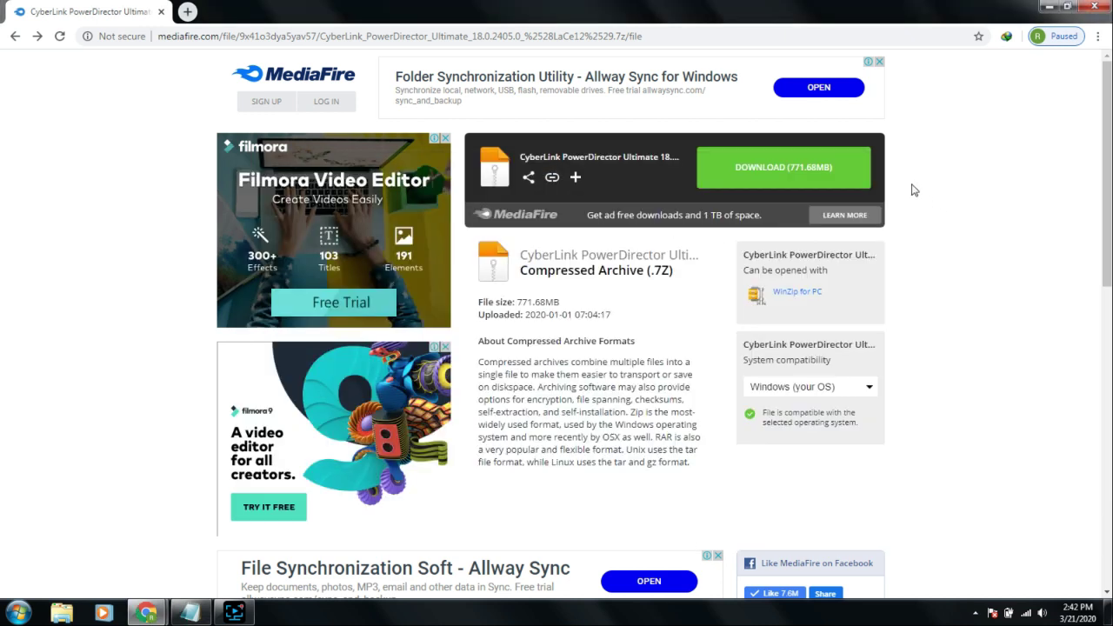
{"action": "left_click", "coordinate": [754, 172]}
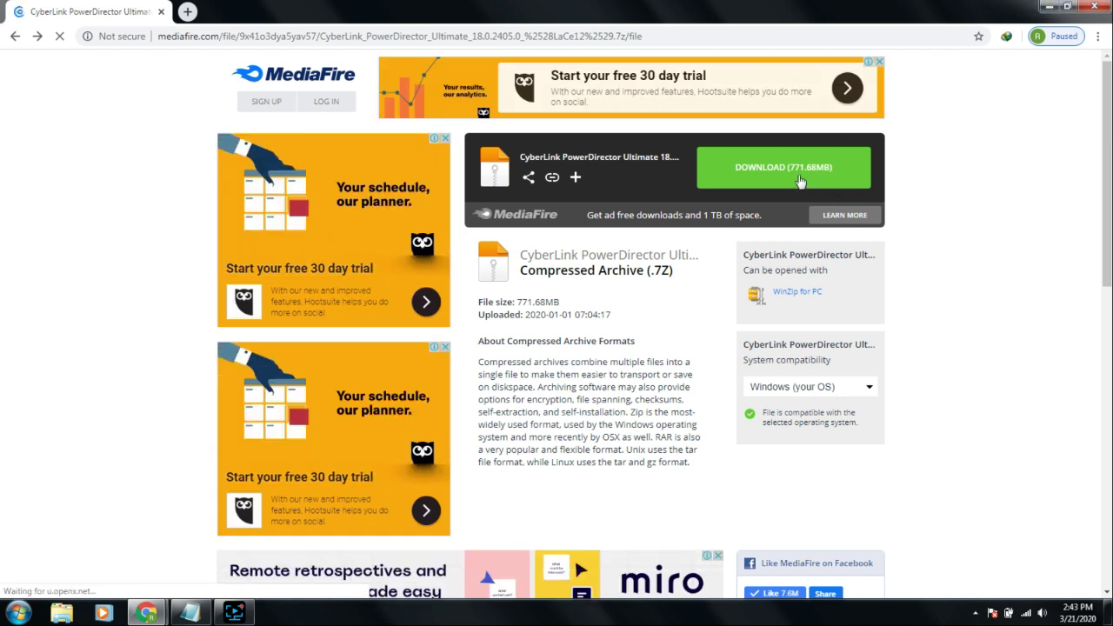
{"action": "left_click", "coordinate": [1050, 7]}
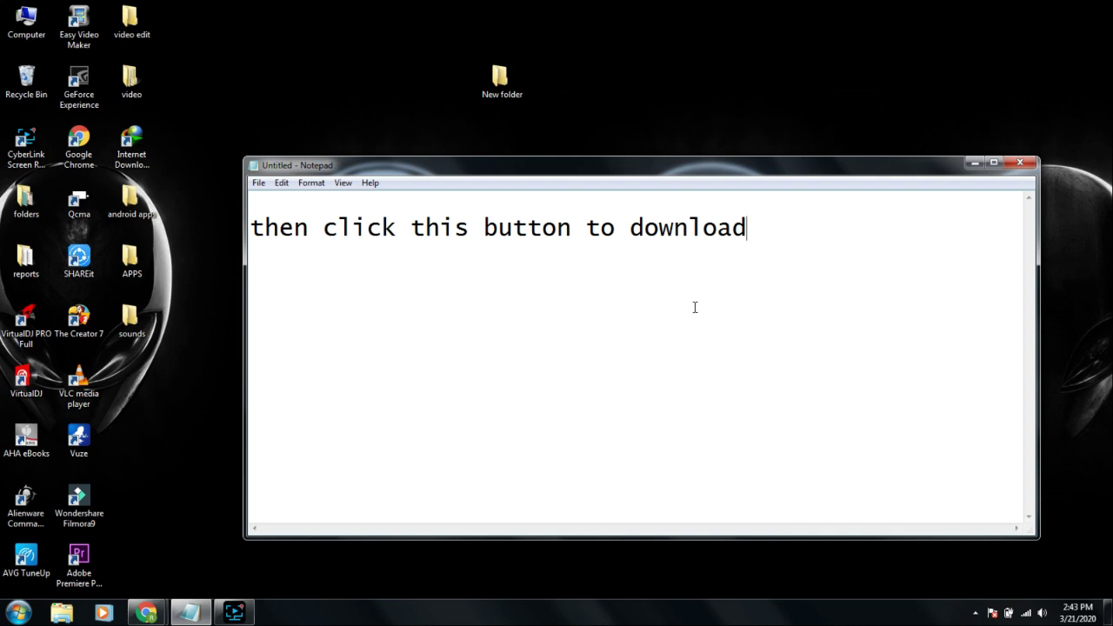
Step: Replace the note's text with "after downloading" and, on a second line, "locate your file on what folder it went"
{"action": "key", "text": "ctrl+a"}
{"action": "type", "text": "after "}
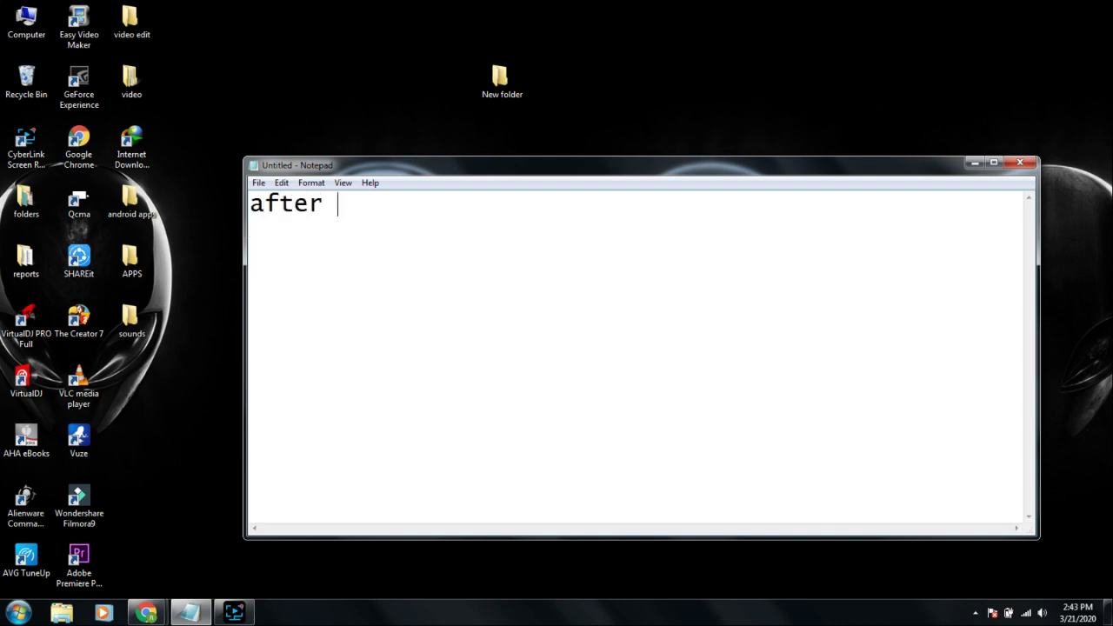
{"action": "type", "text": "downloadin"}
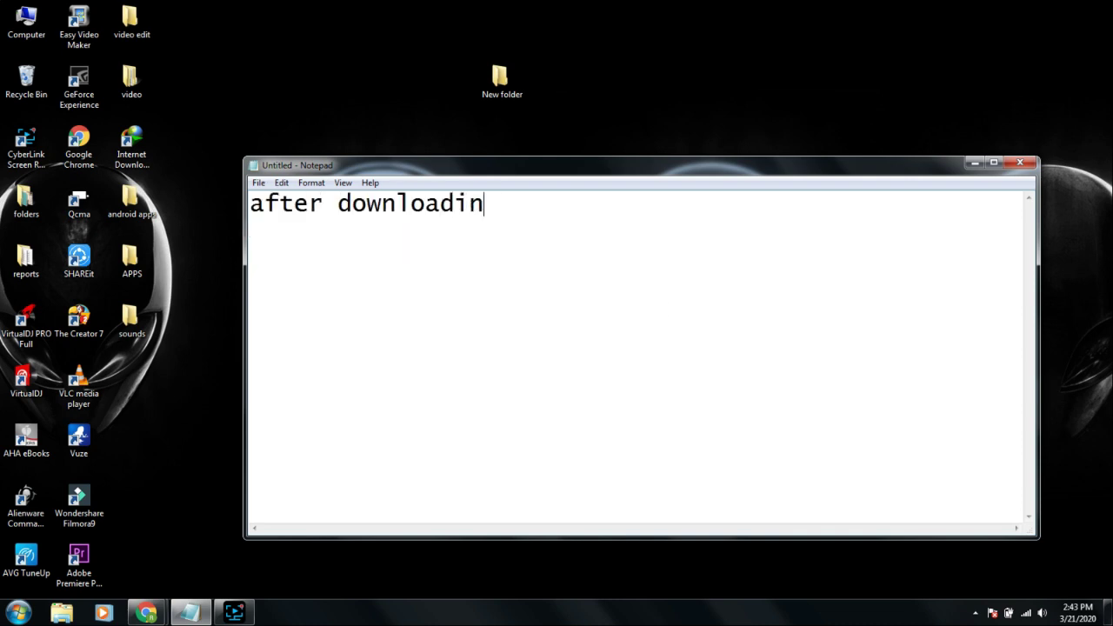
{"action": "type", "text": "g "}
{"action": "type", "text": "locate"}
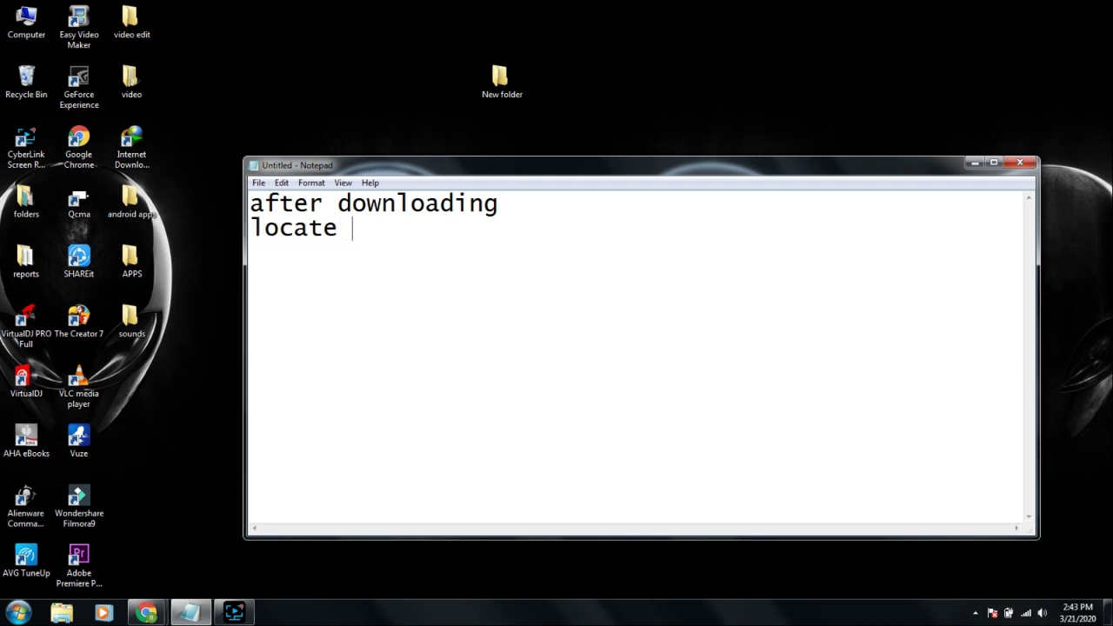
{"action": "type", "text": " your file"}
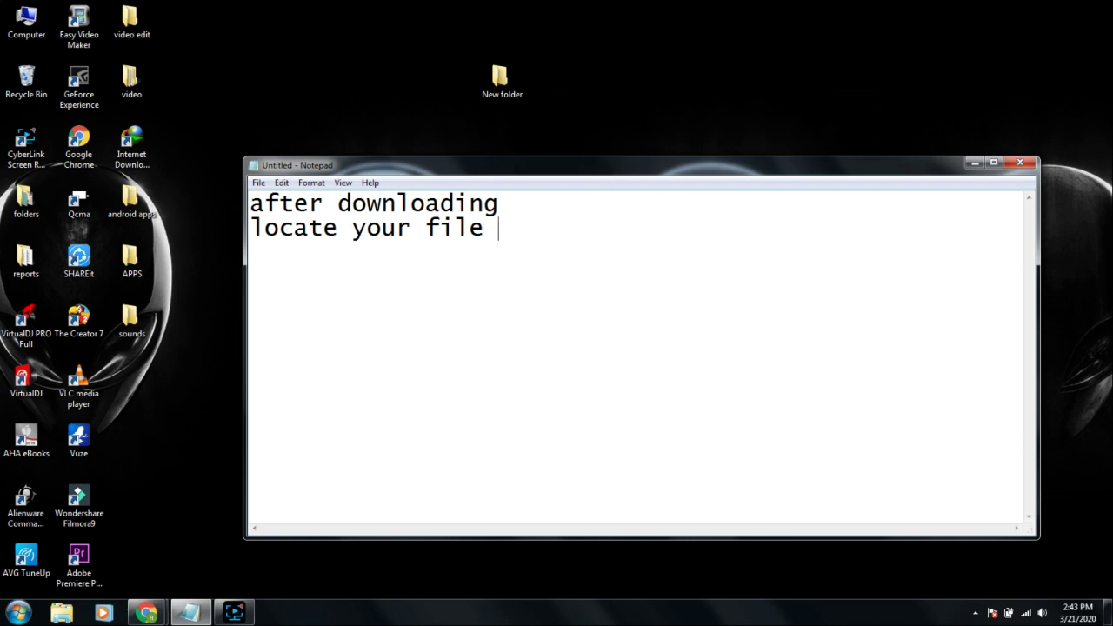
{"action": "type", "text": " on what folde"}
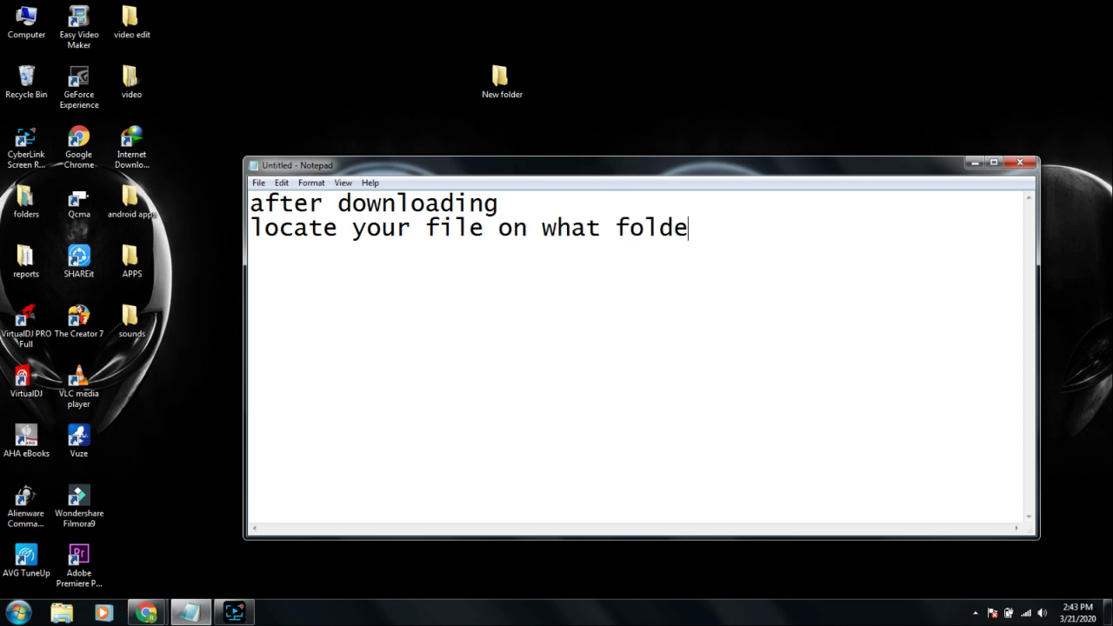
{"action": "type", "text": "r it went"}
Step: Open the desktop's "New folder" that holds the downloaded PowerDirector archive
{"action": "left_click", "coordinate": [515, 72]}
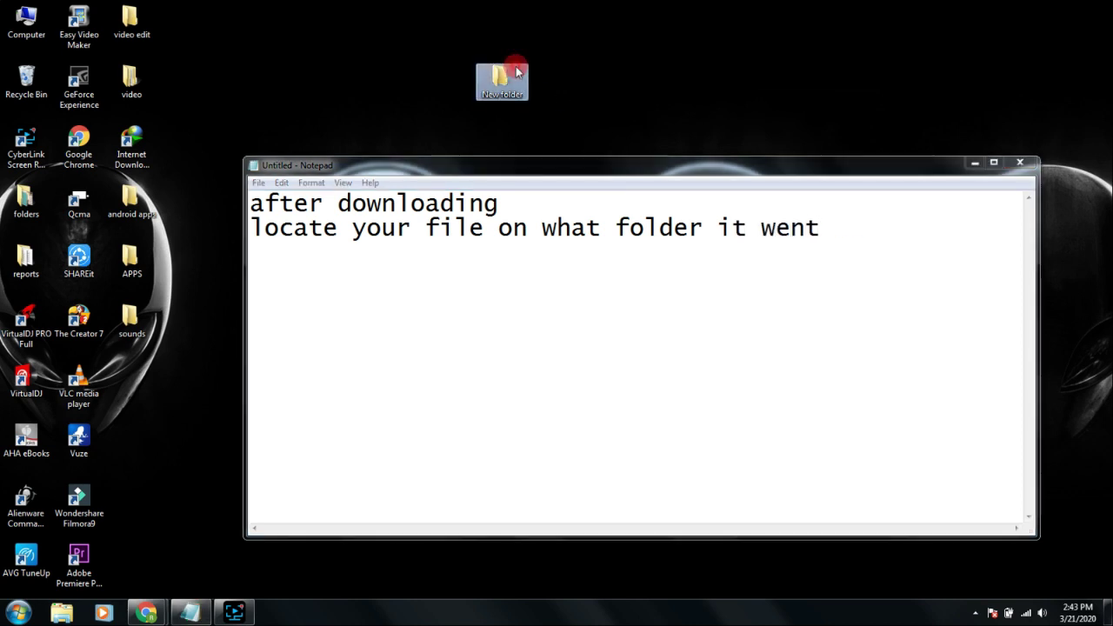
{"action": "double_click", "coordinate": [516, 72]}
Step: Replace the note's text with "after locating your file" and, after a blank line, "extract it using winrar"
{"action": "left_click", "coordinate": [842, 290]}
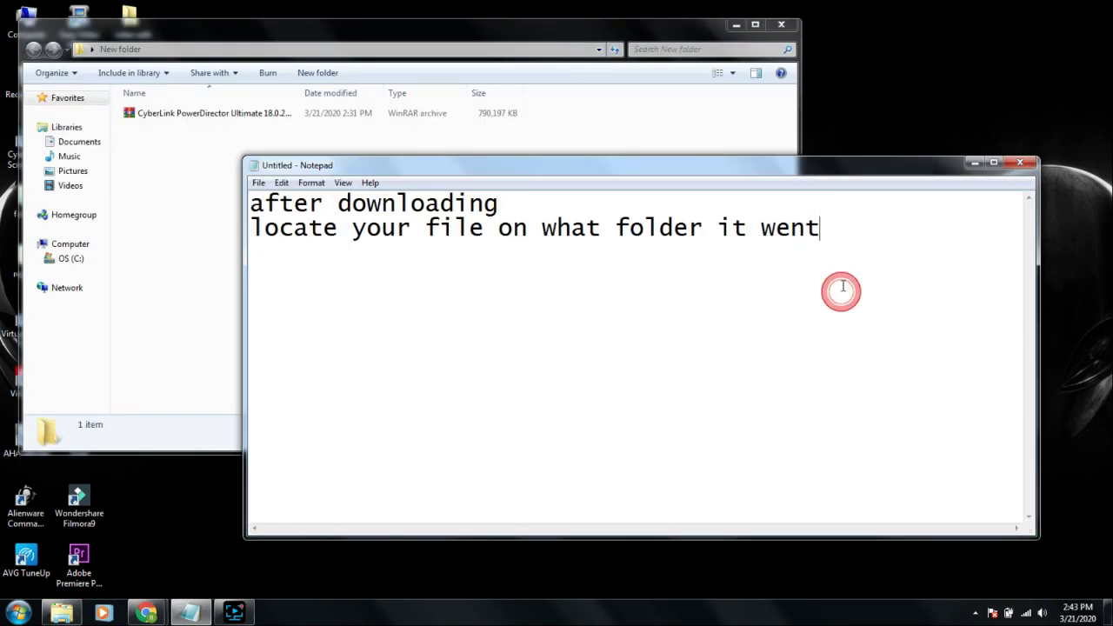
{"action": "key", "text": "ctrl+a"}
{"action": "type", "text": "after lo"}
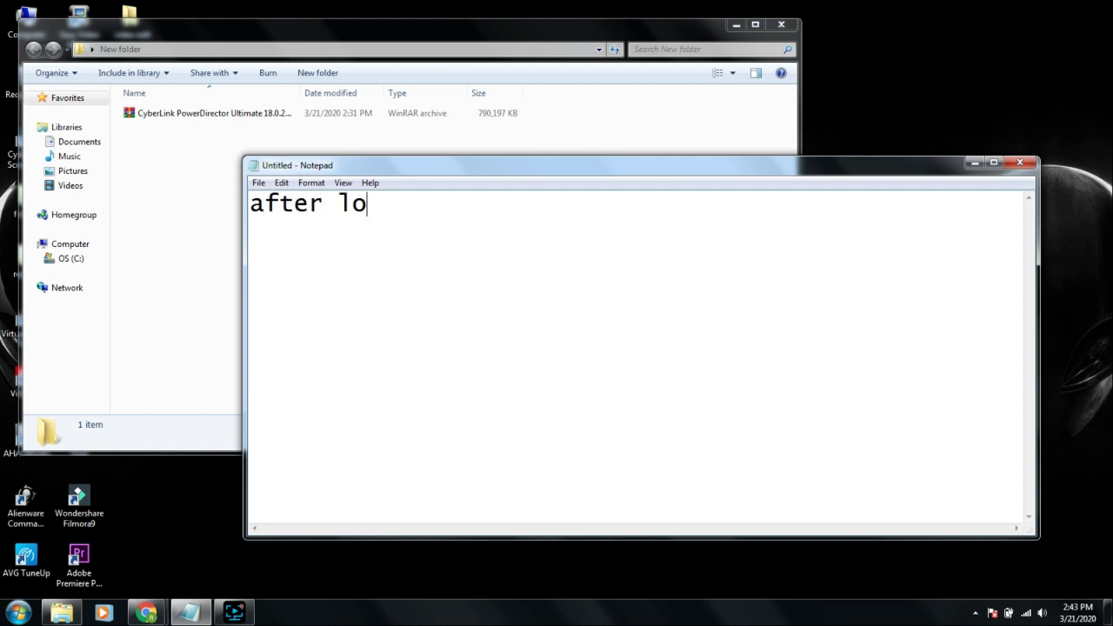
{"action": "type", "text": "cation"}
{"action": "key", "text": "BackSpace"}
{"action": "key", "text": "BackSpace"}
{"action": "type", "text": "ng your file"}
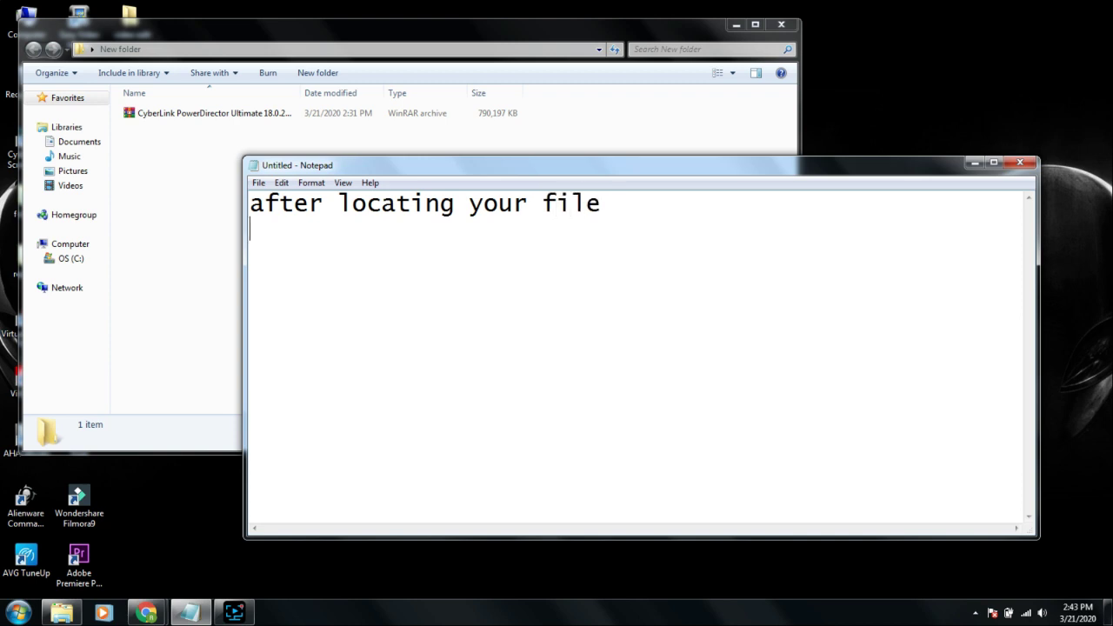
{"action": "key", "text": "Return"}
{"action": "key", "text": "Return"}
{"action": "type", "text": "extract in"}
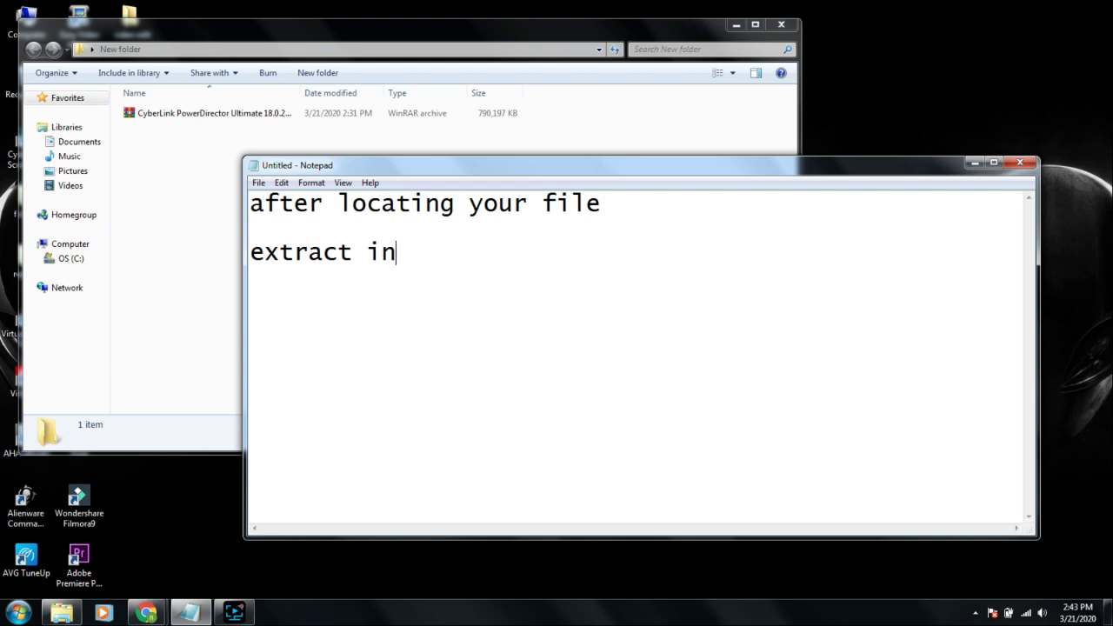
{"action": "key", "text": "BackSpace"}
{"action": "type", "text": "t using winrar"}
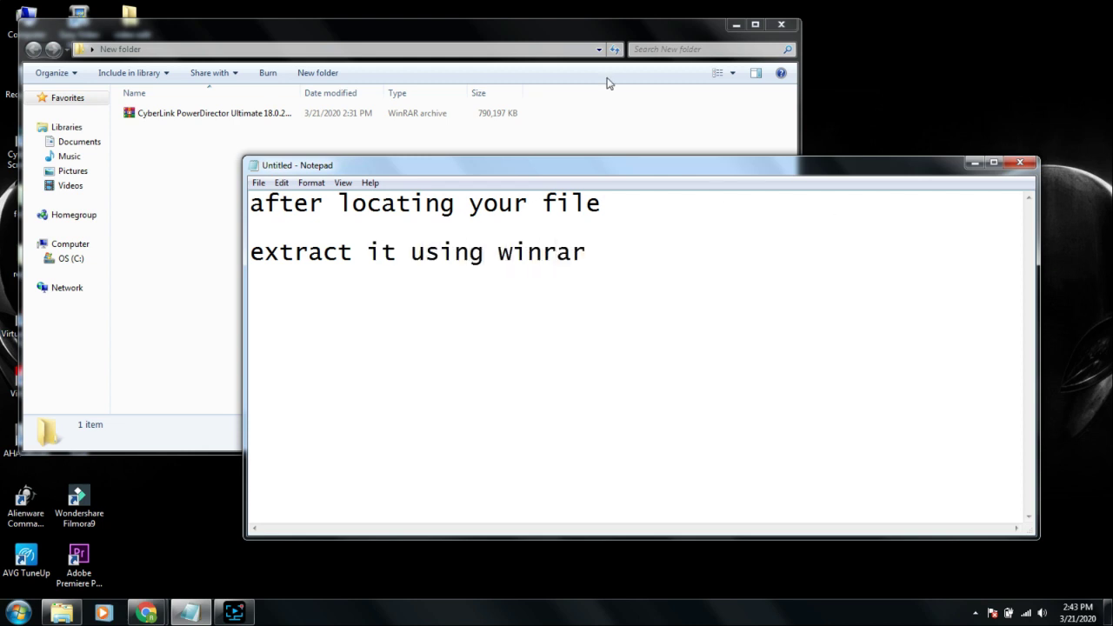
Step: Extract the CyberLink PowerDirector Ultimate archive with WinRAR, keeping the proposed destination path and default options
{"action": "left_click", "coordinate": [514, 113]}
{"action": "right_click", "coordinate": [514, 115]}
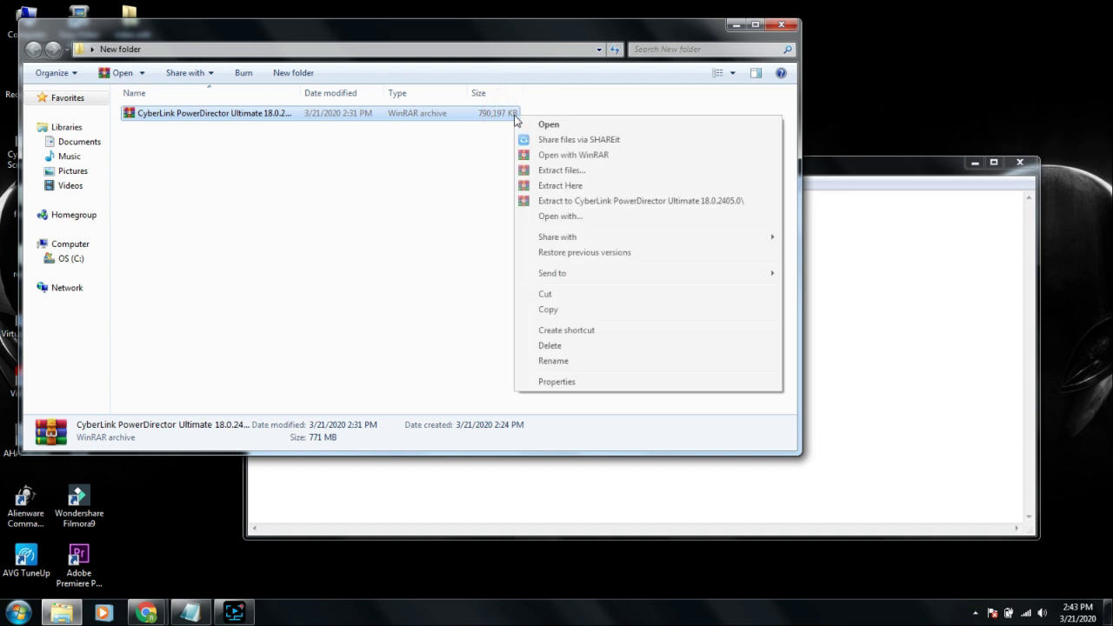
{"action": "left_click", "coordinate": [542, 170]}
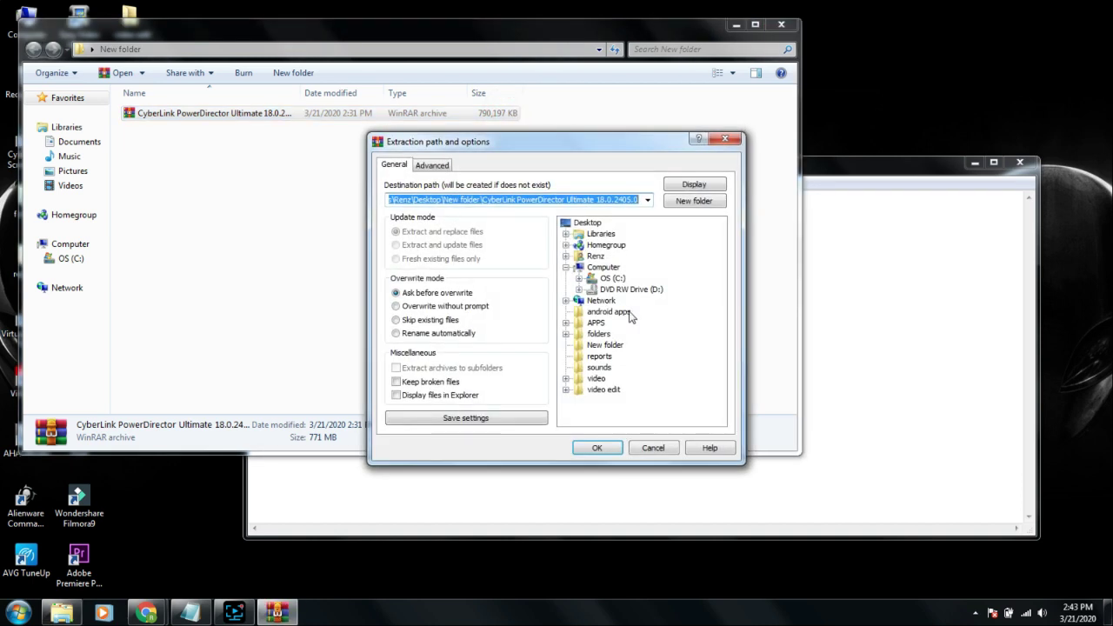
{"action": "left_click", "coordinate": [596, 448]}
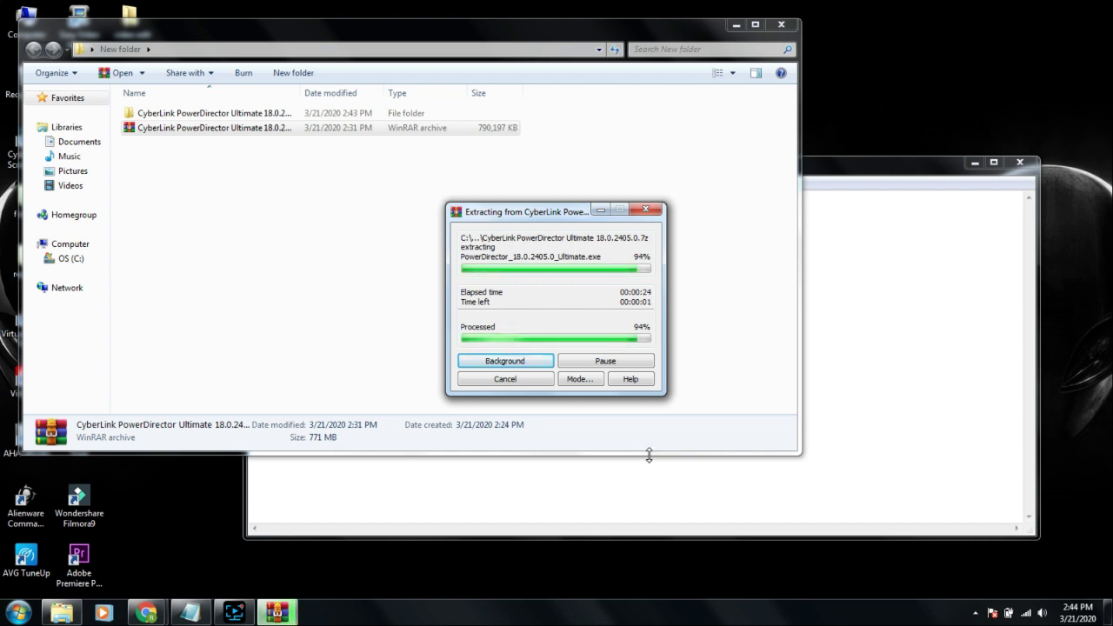
{"action": "left_click", "coordinate": [671, 479]}
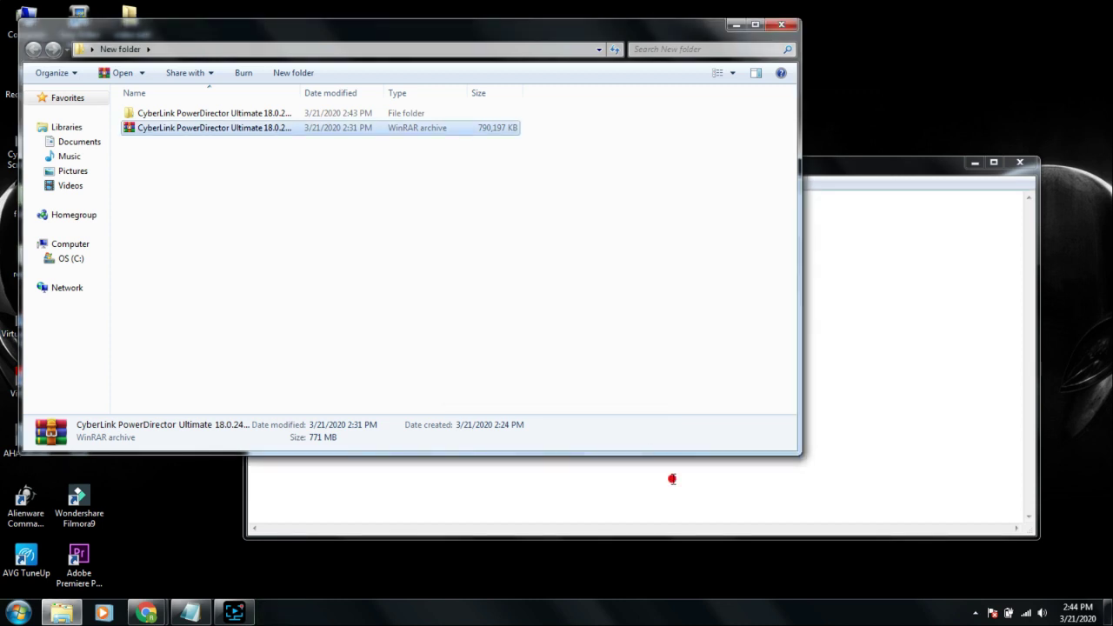
Step: Replace the note's text with "after extracting open the folder that contains the extracted file"
{"action": "key", "text": "ctrl+a"}
{"action": "type", "text": "afty"}
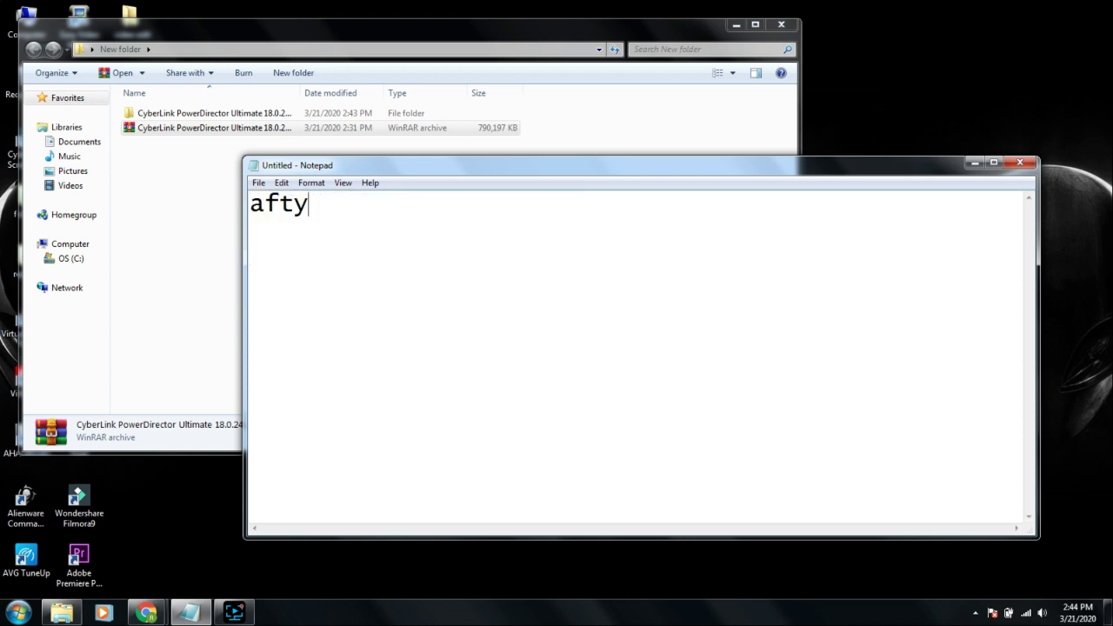
{"action": "key", "text": "BackSpace"}
{"action": "type", "text": "er extracting "}
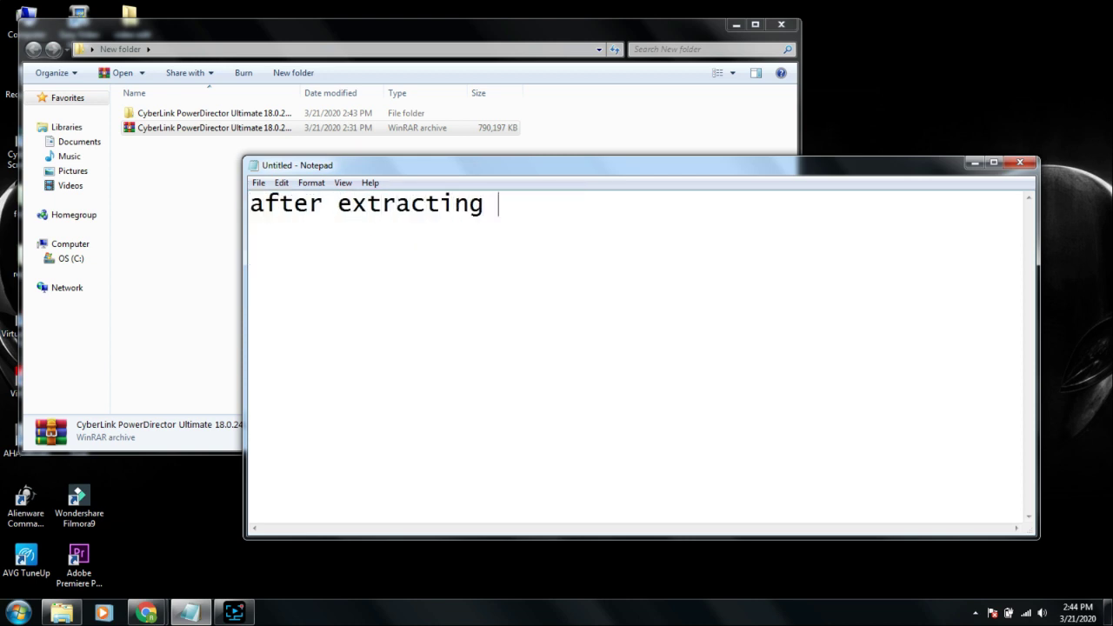
{"action": "type", "text": "open the "}
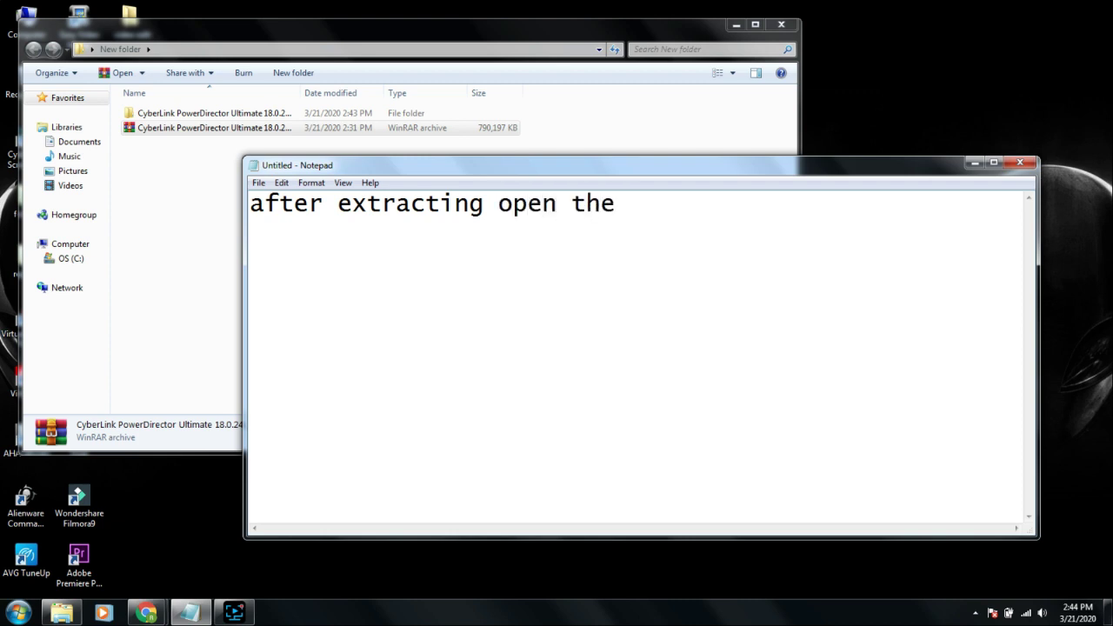
{"action": "type", "text": "folder th"}
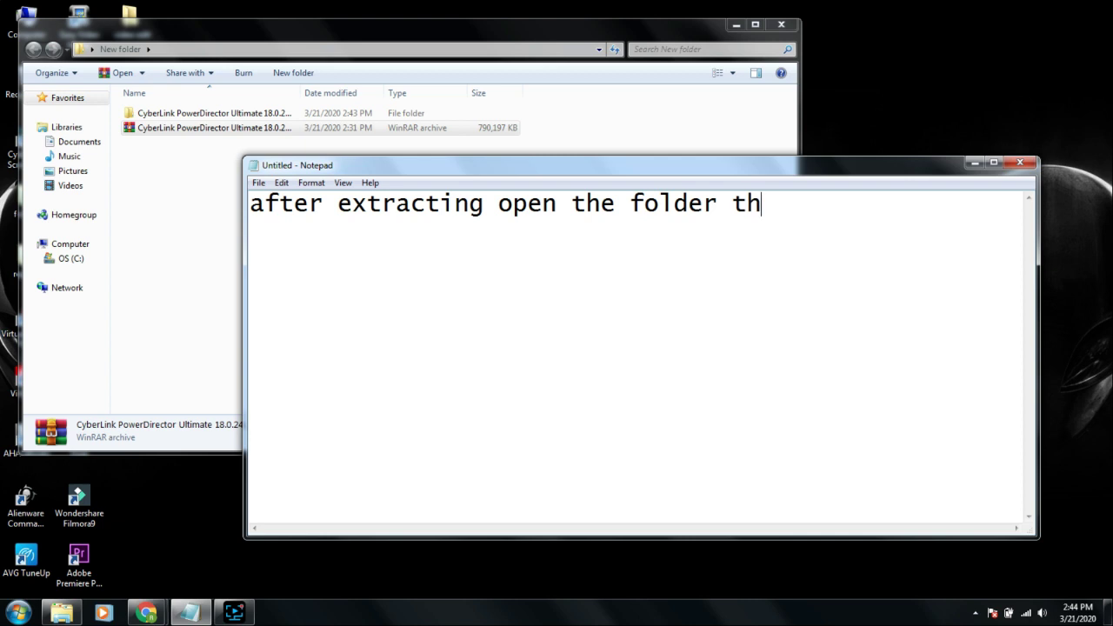
{"action": "type", "text": "at contai"}
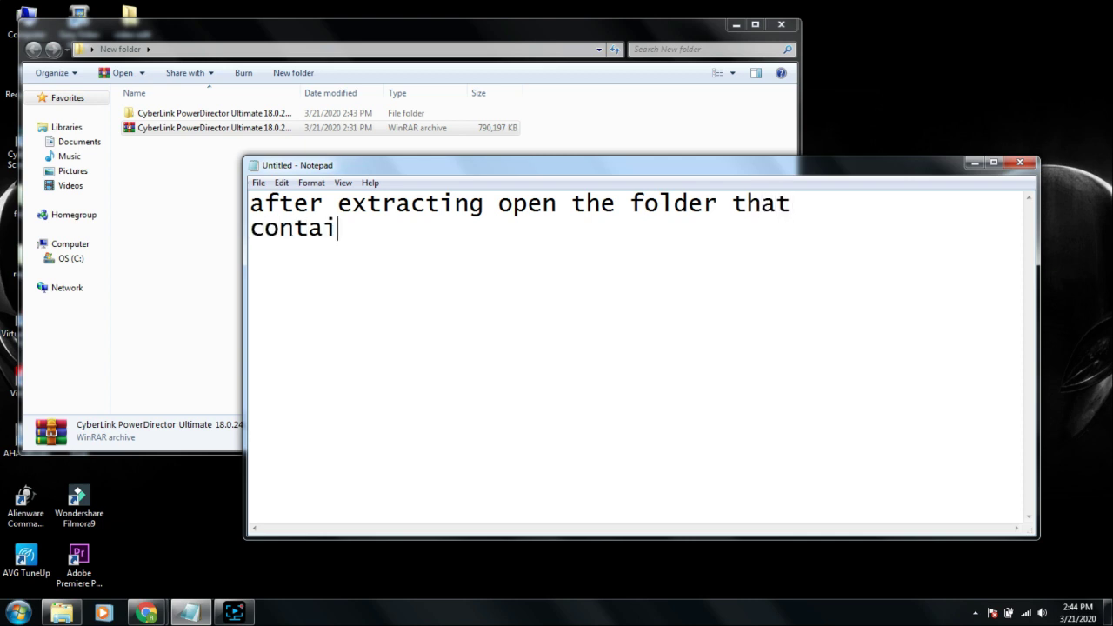
{"action": "type", "text": "ns the"}
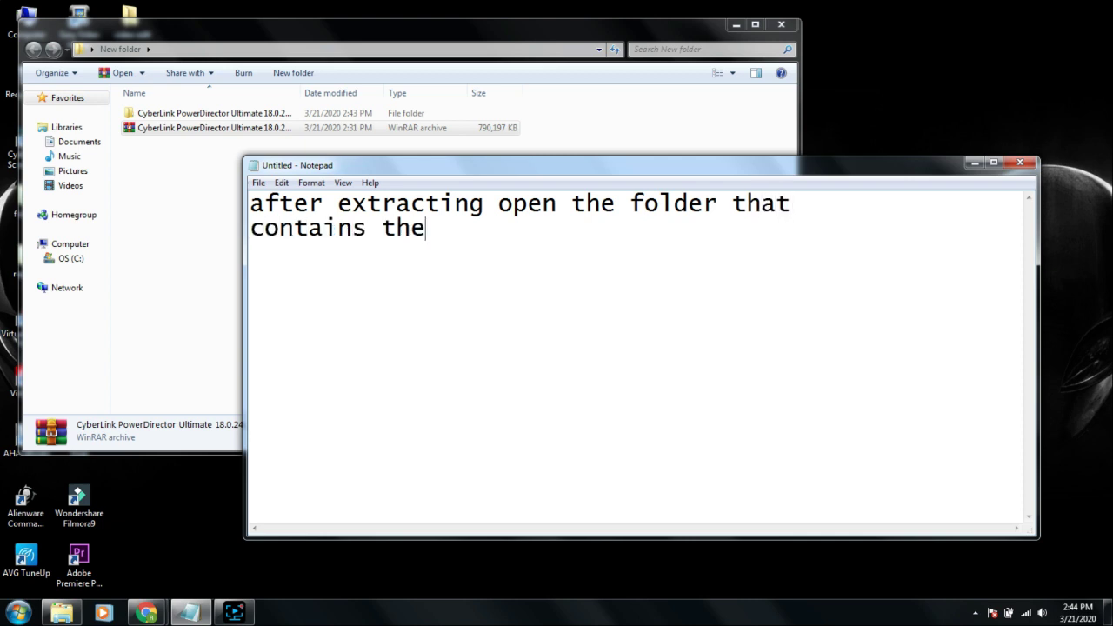
{"action": "type", "text": " extracted"}
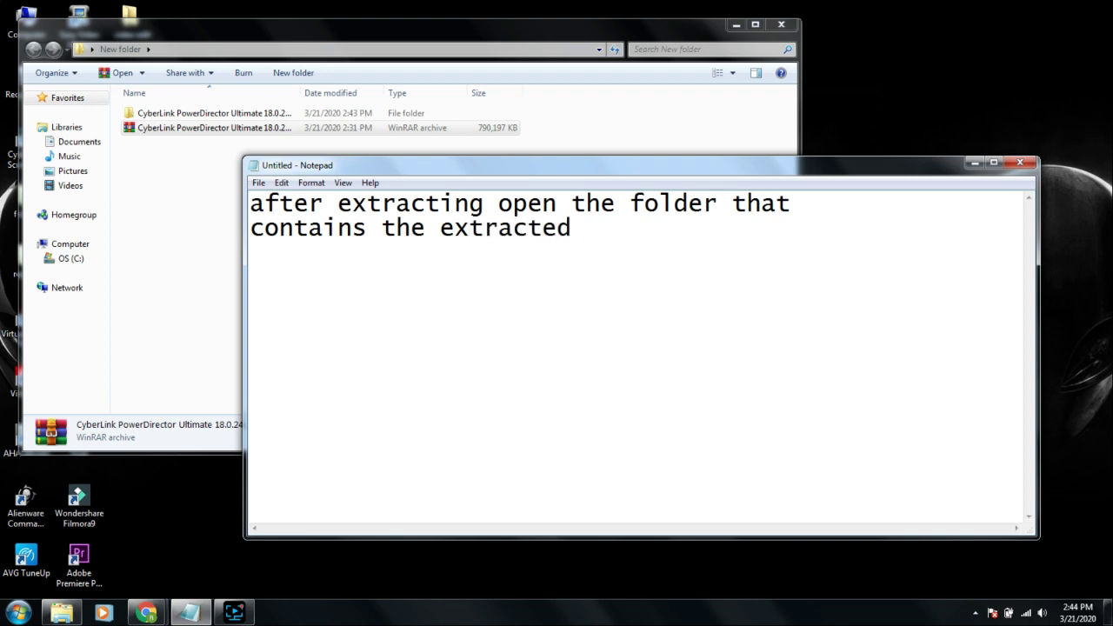
{"action": "type", "text": " file"}
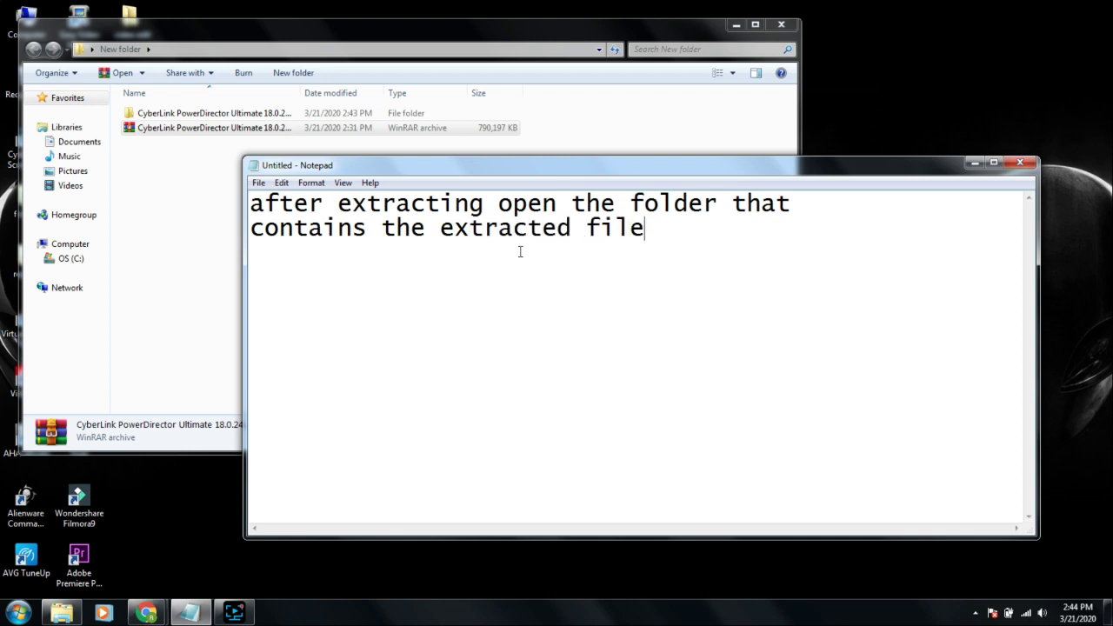
Step: Open the extracted CyberLink PowerDirector Ultimate folder and the subfolder inside it that holds the installer
{"action": "double_click", "coordinate": [404, 115]}
{"action": "left_click", "coordinate": [405, 117]}
{"action": "double_click", "coordinate": [405, 117]}
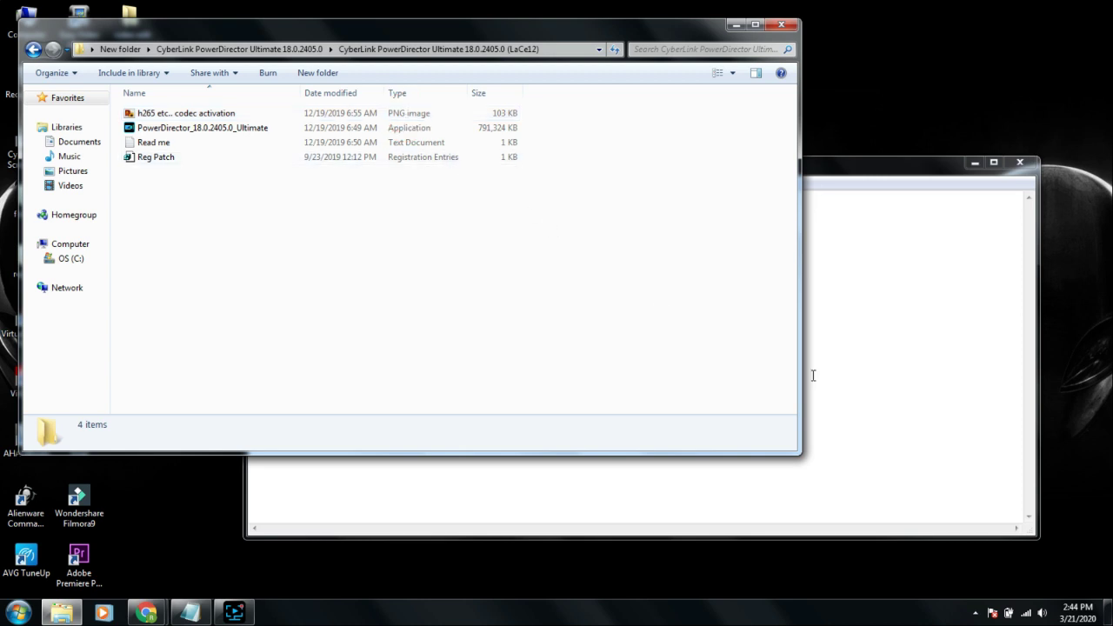
Step: Replace the note's text, below a blank first line, with "click the application to install" and, on the following line, "CyberLink PowerDirector Ultimate 18"
{"action": "left_click", "coordinate": [876, 381]}
{"action": "key", "text": "ctrl+a"}
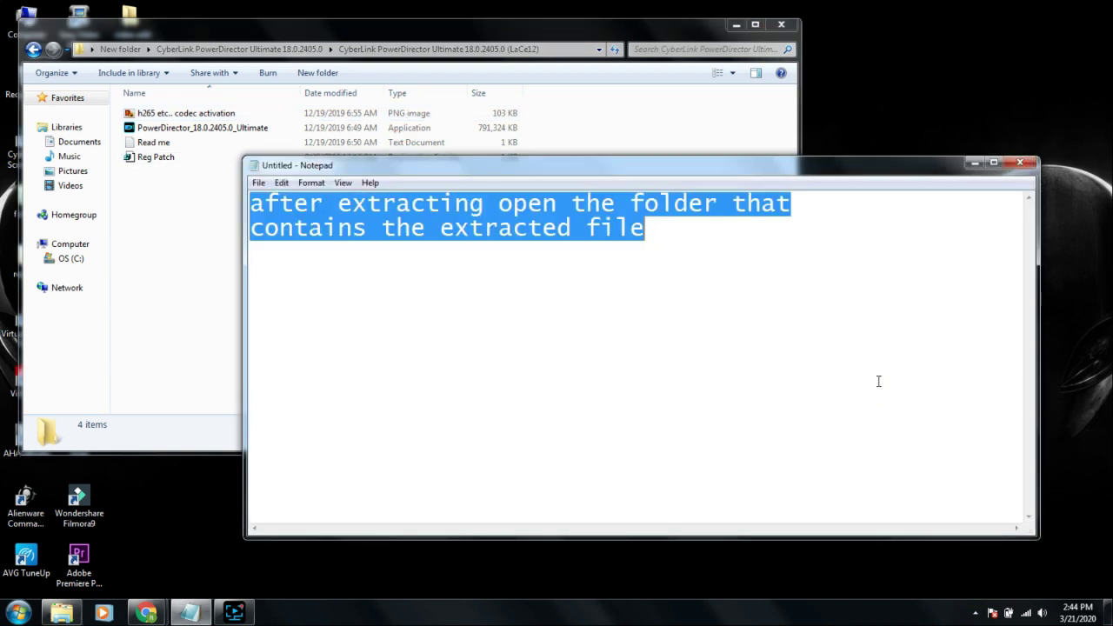
{"action": "key", "text": "Delete"}
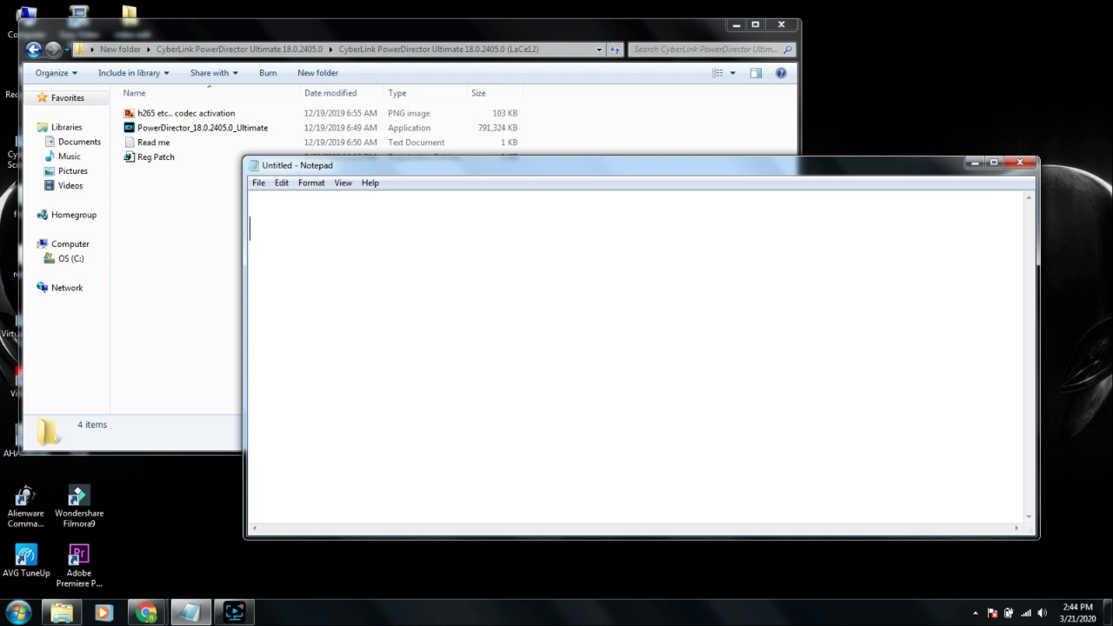
{"action": "type", "text": "click"}
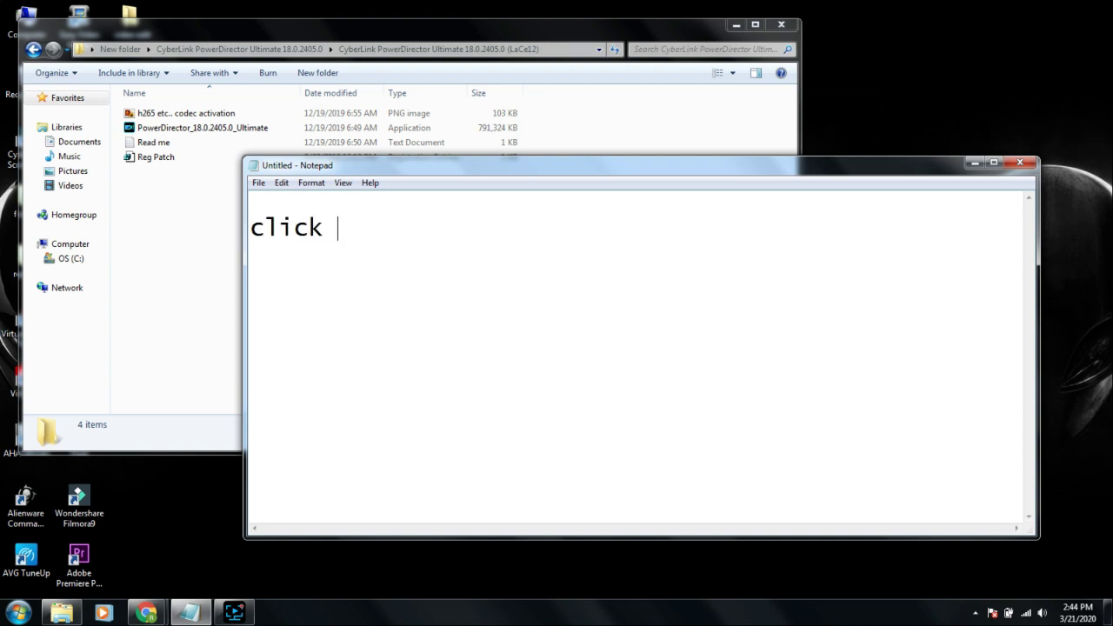
{"action": "type", "text": " the a"}
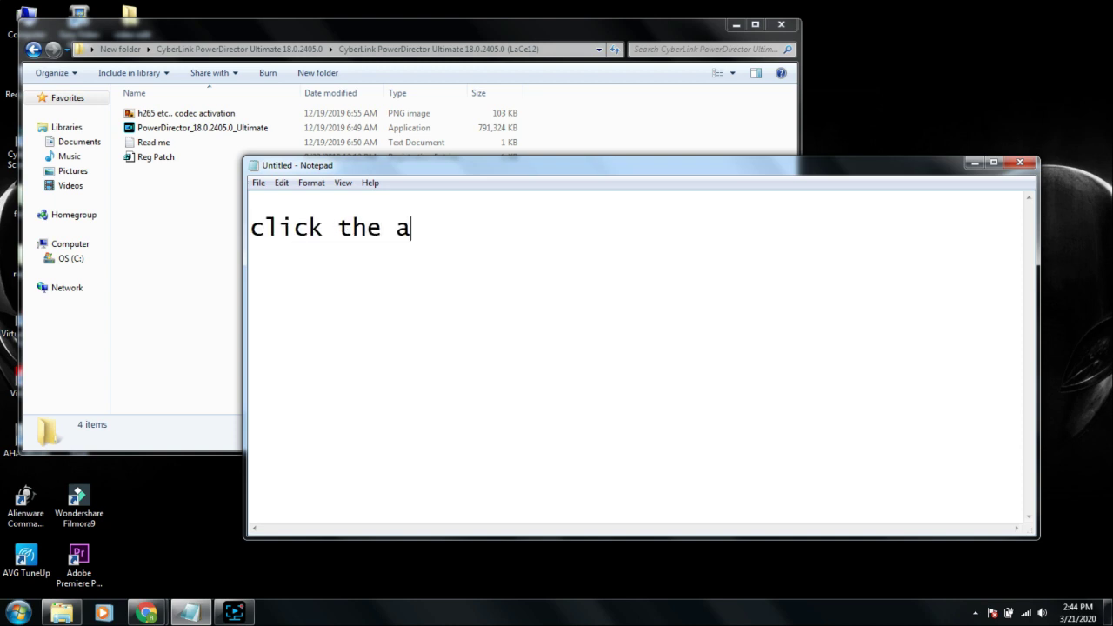
{"action": "type", "text": "pplication "}
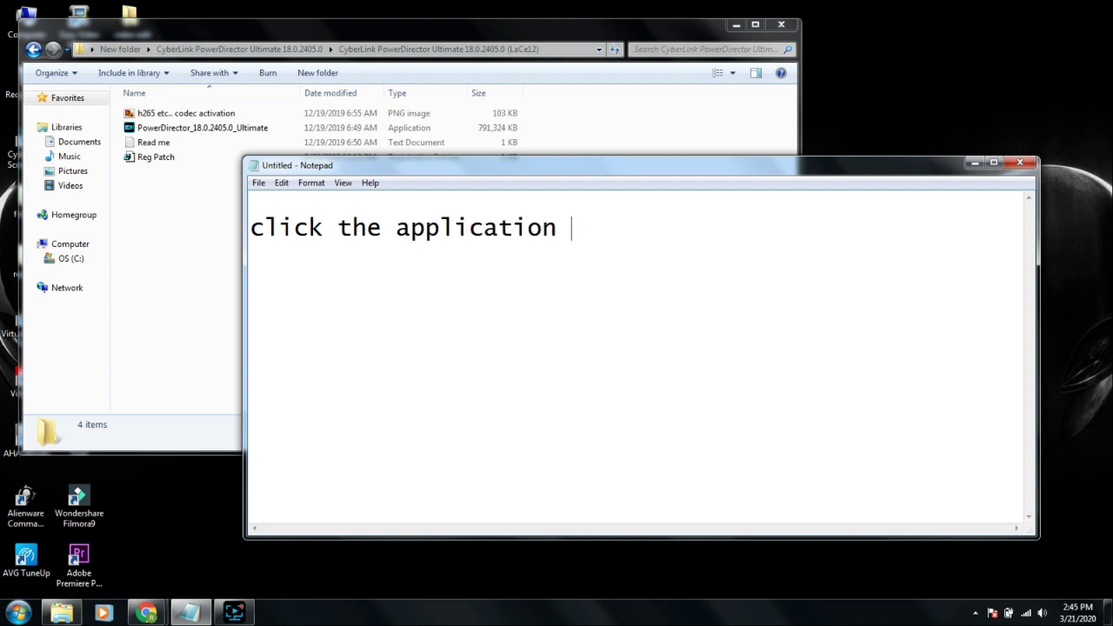
{"action": "type", "text": "to ins"}
{"action": "key", "text": "BackSpace"}
{"action": "type", "text": "nstall"}
{"action": "key", "text": "Return"}
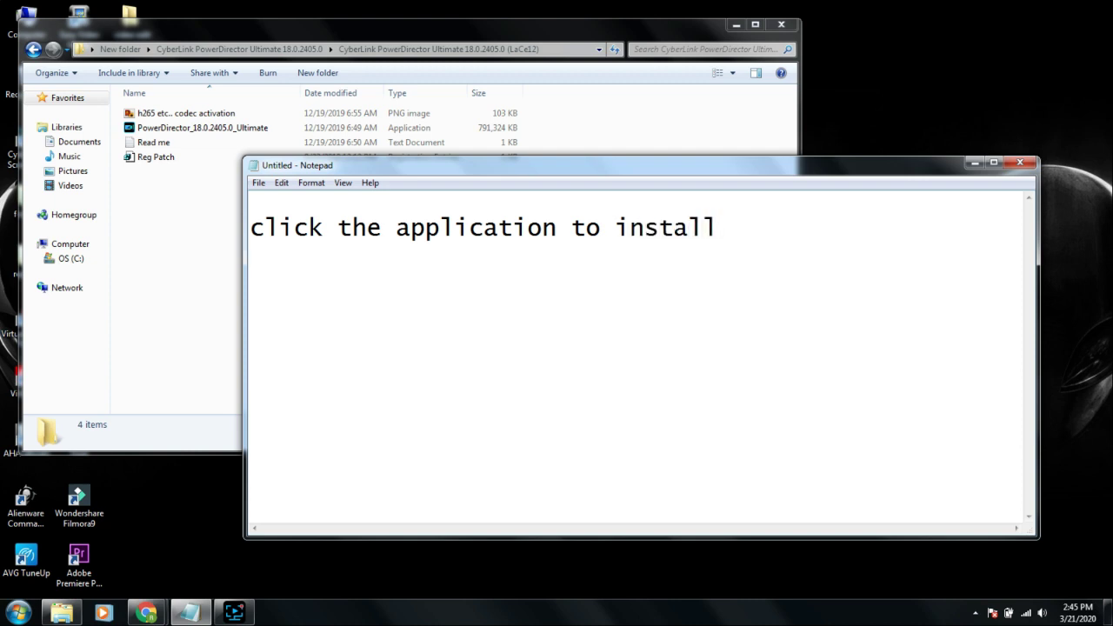
{"action": "type", "text": "CyberLink PowerDirector Ultimate 18"}
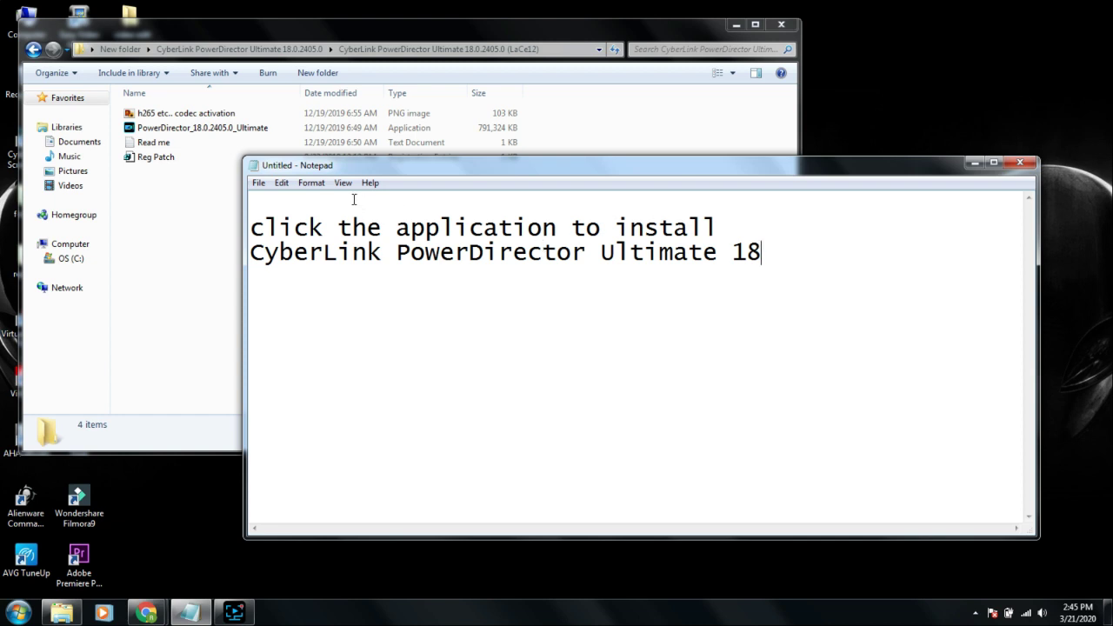
Step: Launch the PowerDirector_18.0.2405.0_Ultimate installer and shift the folder window clear of the desktop icons
{"action": "double_click", "coordinate": [304, 129]}
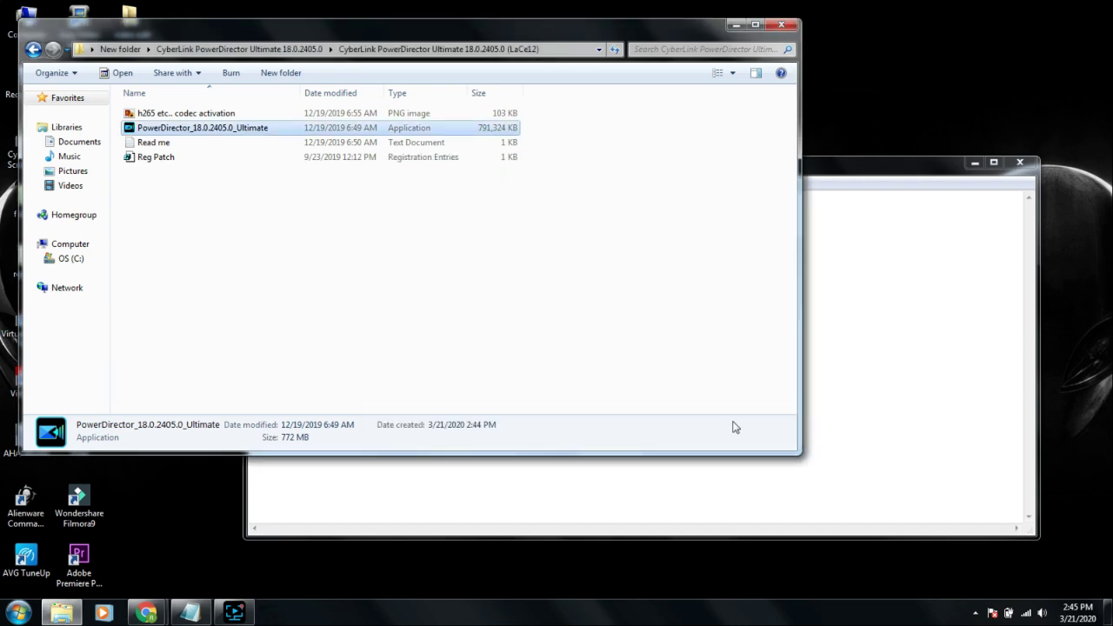
{"action": "left_click_drag", "start_coordinate": [557, 28], "coordinate": [707, 30]}
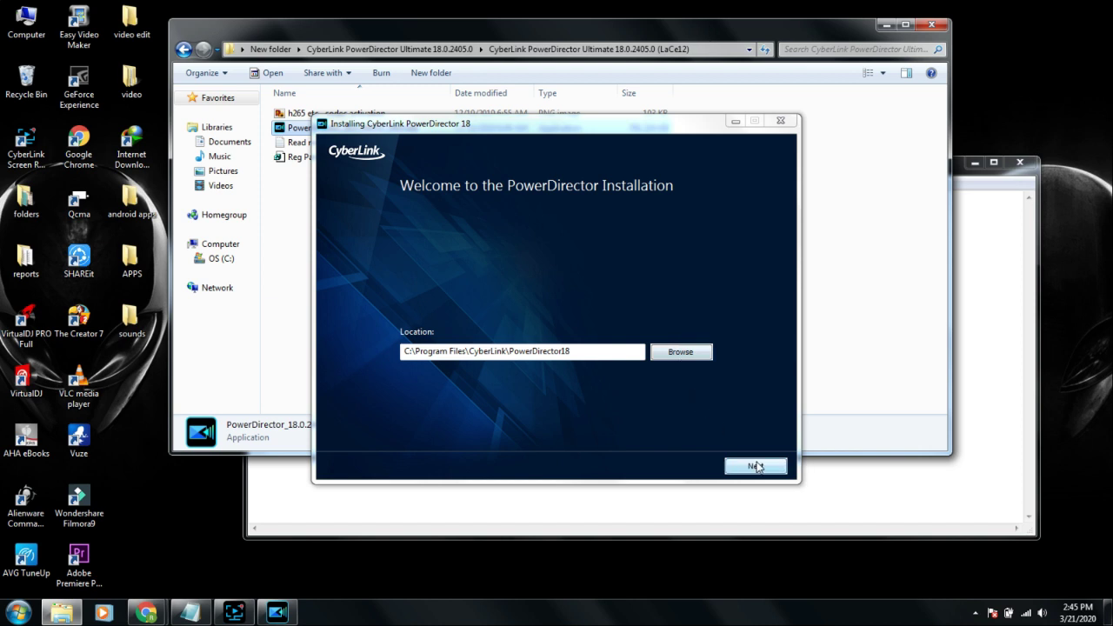
Step: Replace the note's text with "just follow my video on how to install the file"
{"action": "left_click", "coordinate": [746, 492]}
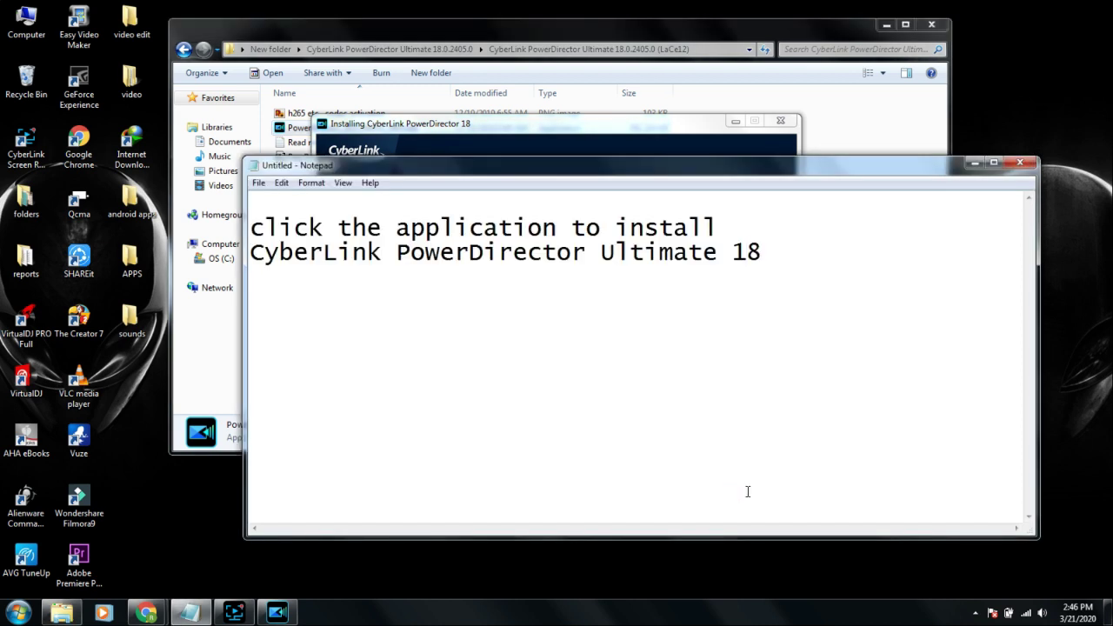
{"action": "key", "text": "ctrl+a"}
{"action": "type", "text": "just "}
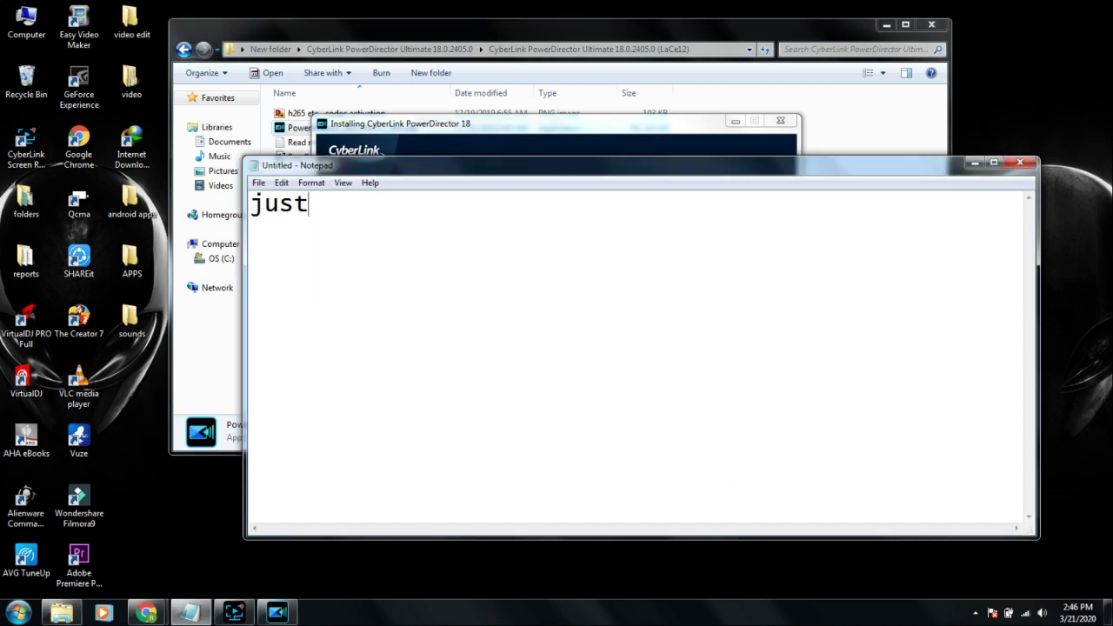
{"action": "type", "text": "follow "}
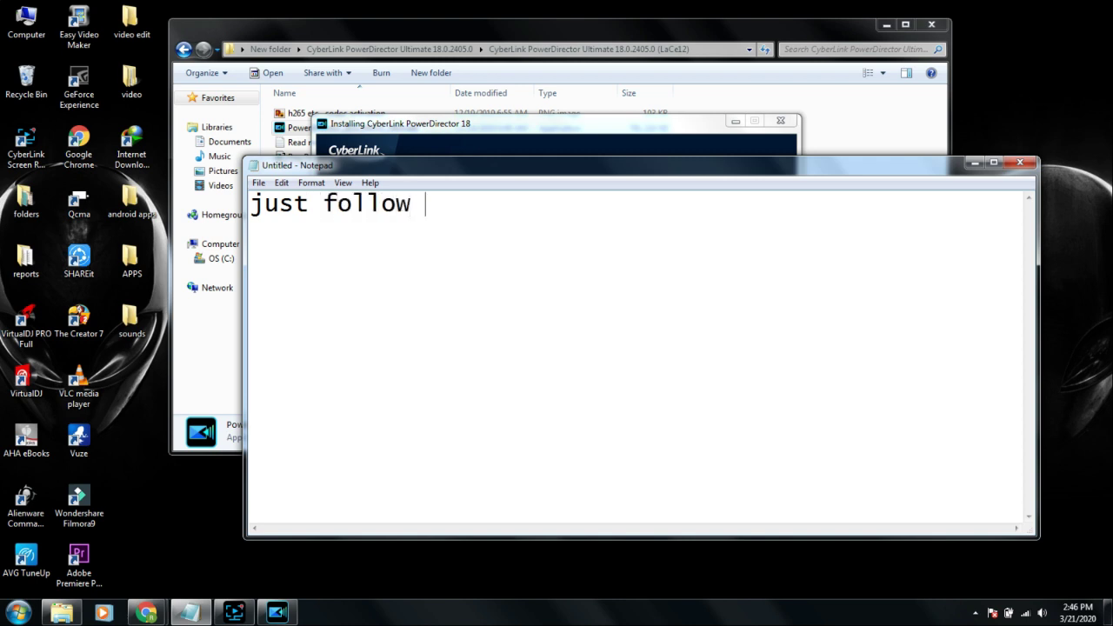
{"action": "type", "text": "my video on "}
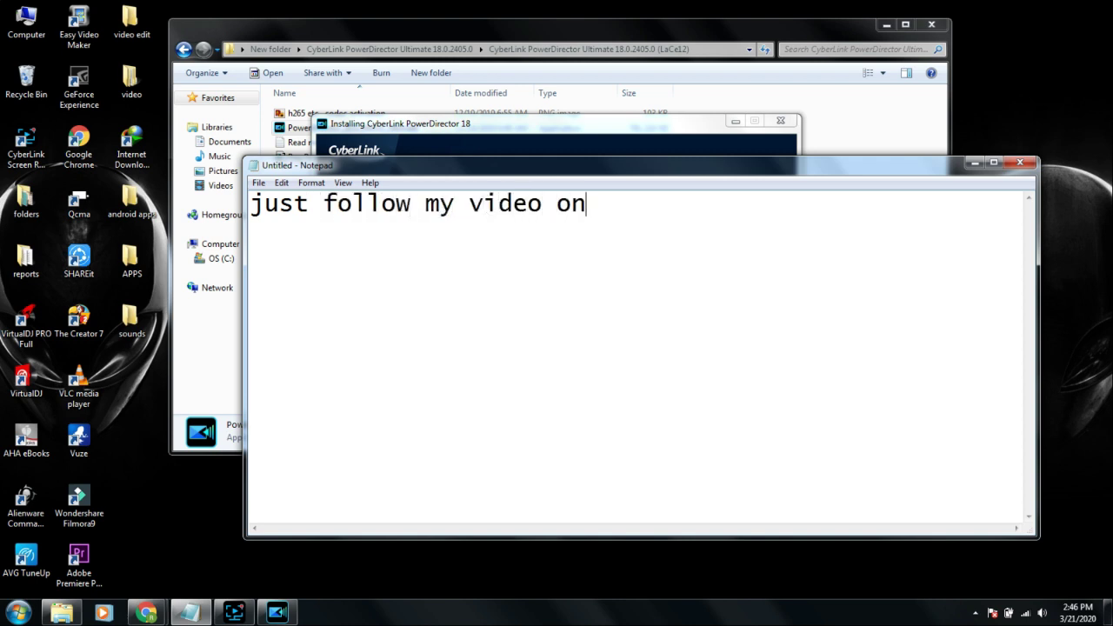
{"action": "type", "text": "how t"}
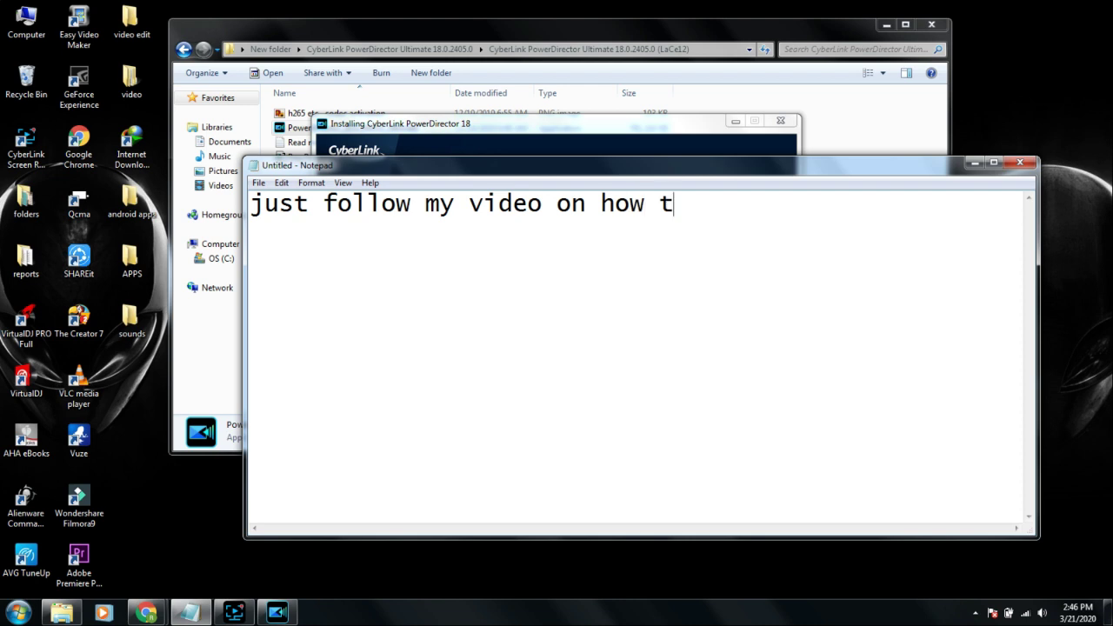
{"action": "type", "text": "o  install"}
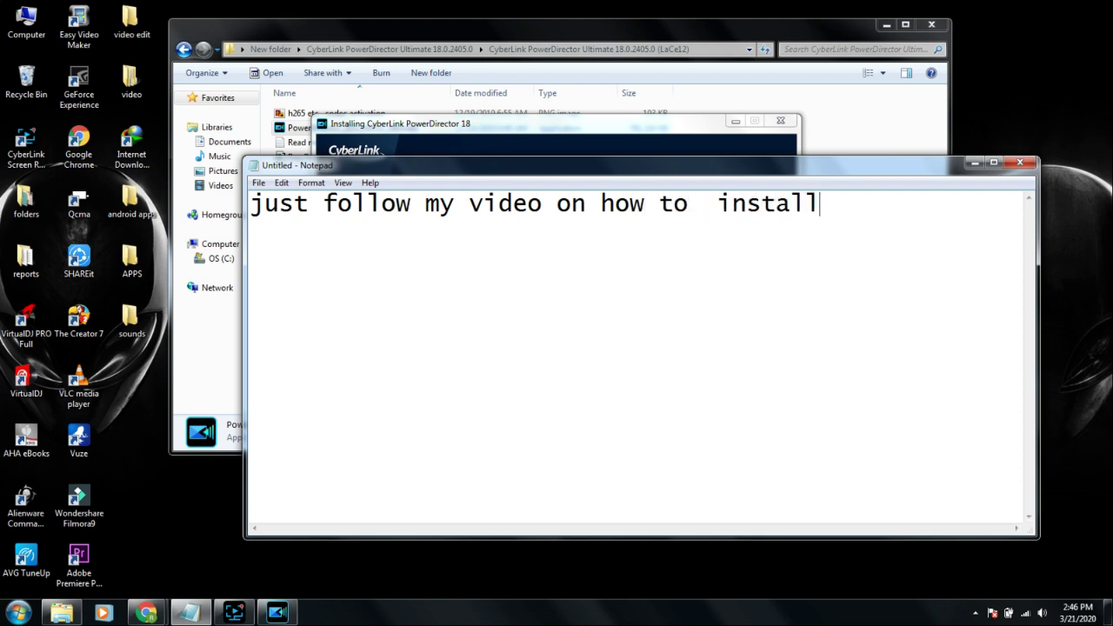
{"action": "type", "text": " the file"}
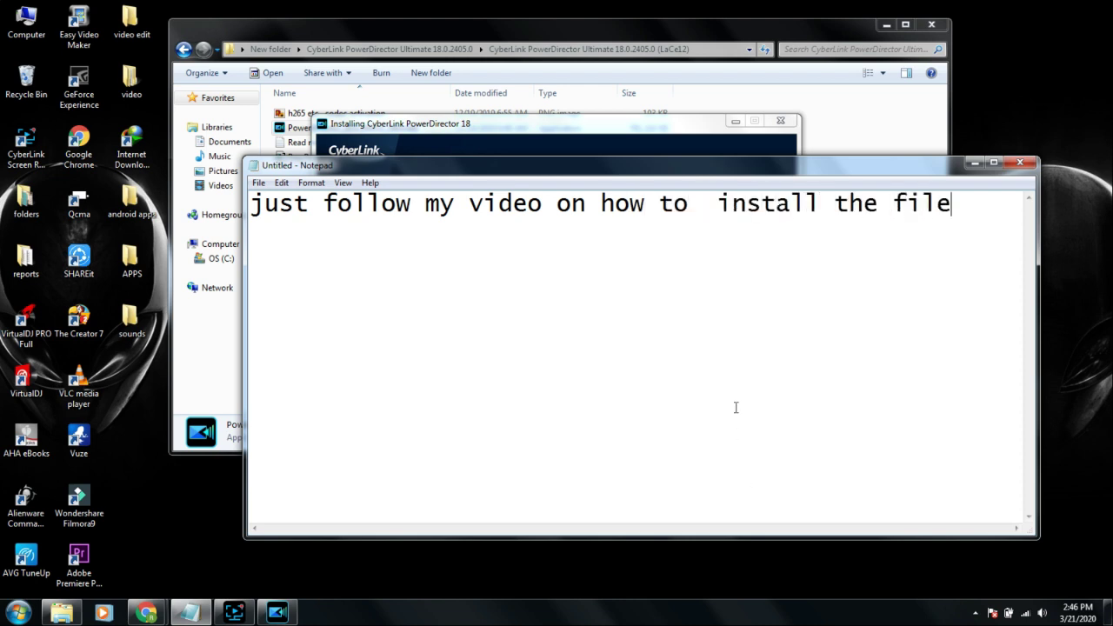
Step: Start the PowerDirector installation with the default location C:\Program Files\CyberLink\PowerDirector18 and accept the license agreement
{"action": "left_click", "coordinate": [597, 127]}
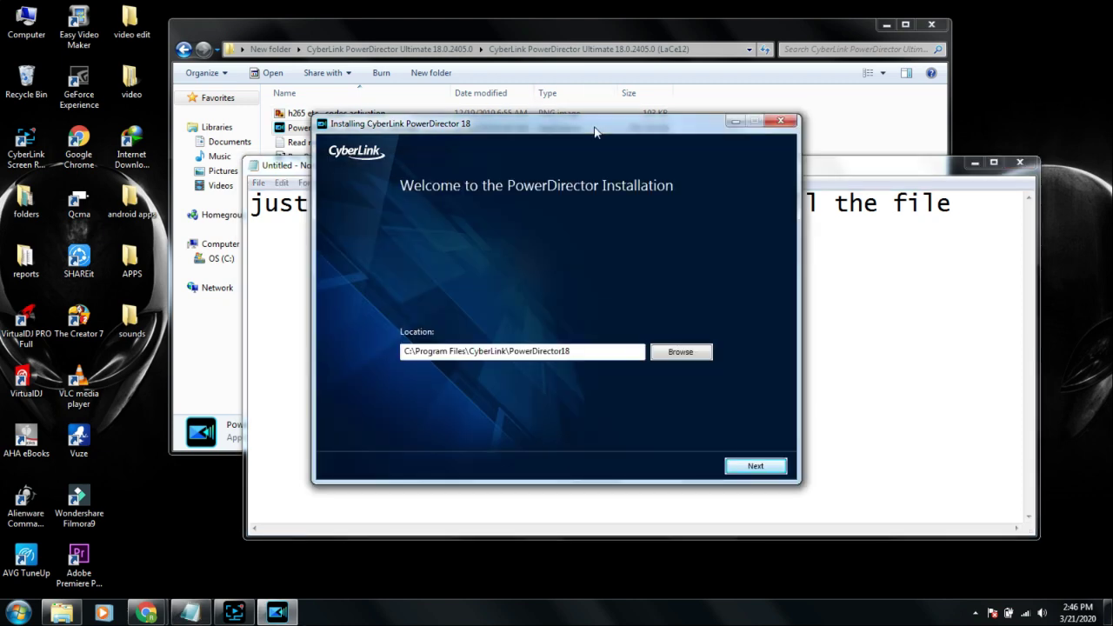
{"action": "left_click", "coordinate": [733, 471]}
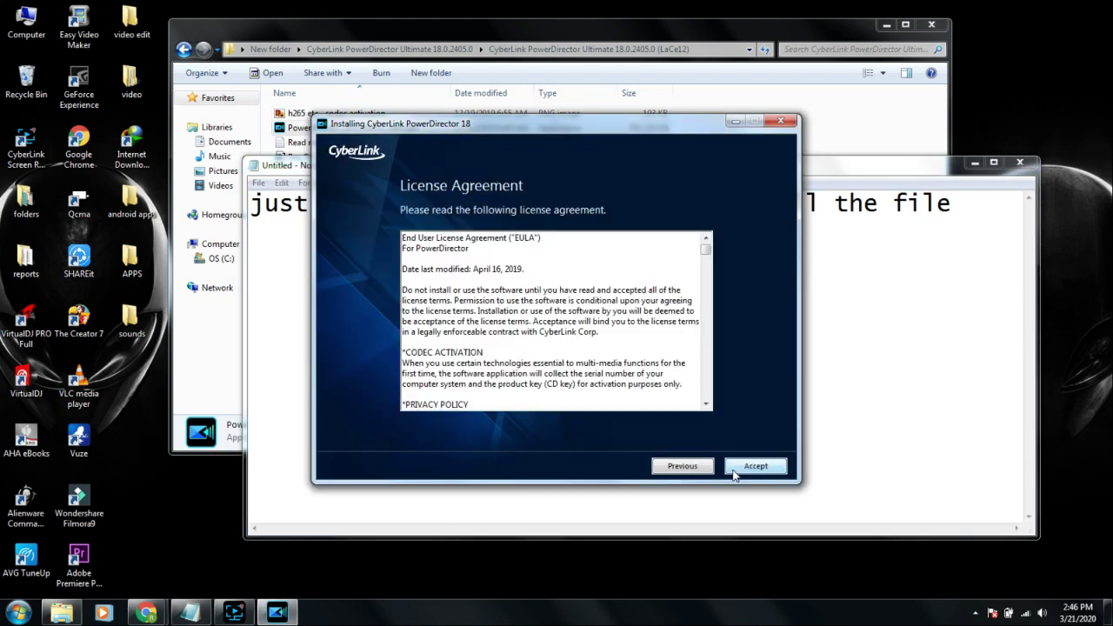
{"action": "left_click", "coordinate": [736, 472]}
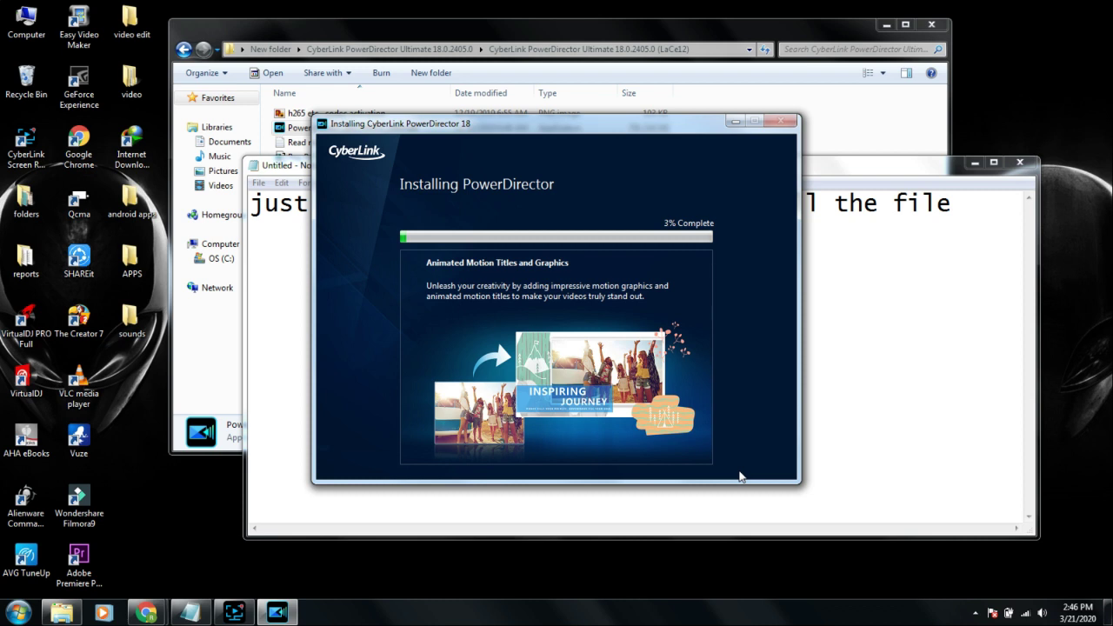
Step: Move the Notepad window below the installer's progress bar so both can be seen
{"action": "left_click", "coordinate": [832, 427]}
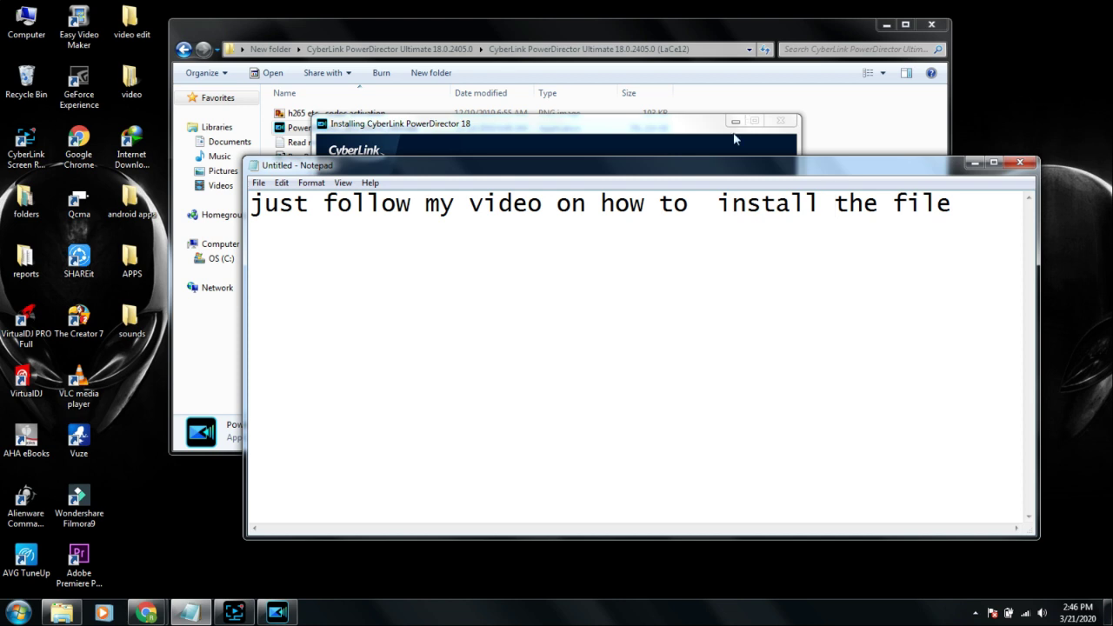
{"action": "left_click", "coordinate": [723, 164]}
{"action": "left_click_drag", "start_coordinate": [723, 164], "coordinate": [631, 293]}
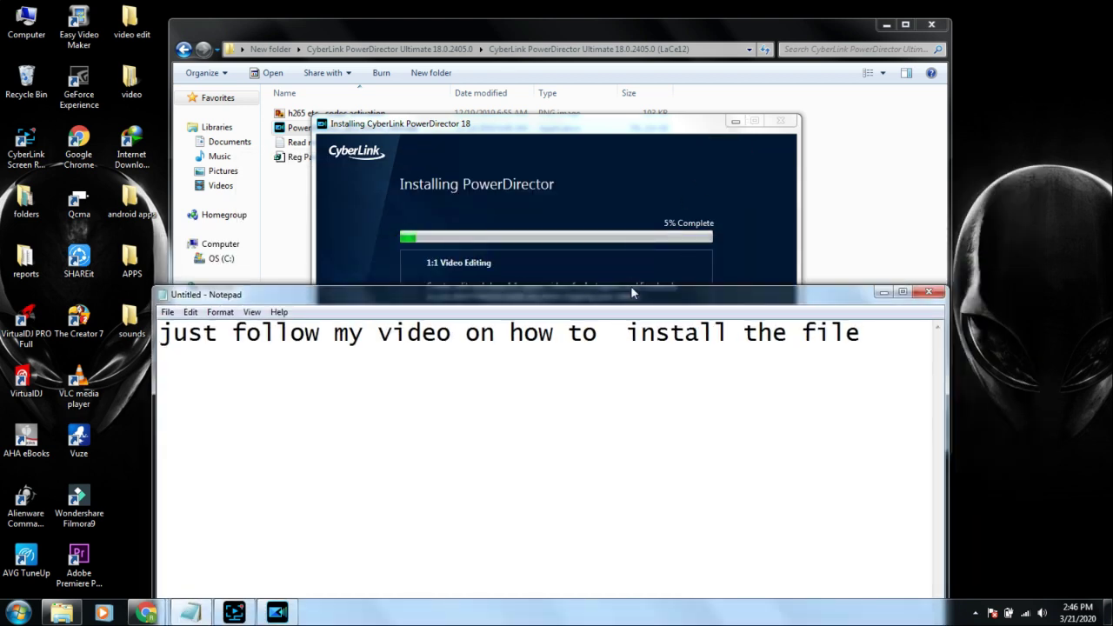
Step: Replace the note's text with "by the way guys this is a pre activated application so you dont need an activation key"
{"action": "key", "text": "ctrl+a"}
{"action": "type", "text": "b"}
{"action": "key", "text": "BackSpace"}
{"action": "key", "text": "Return"}
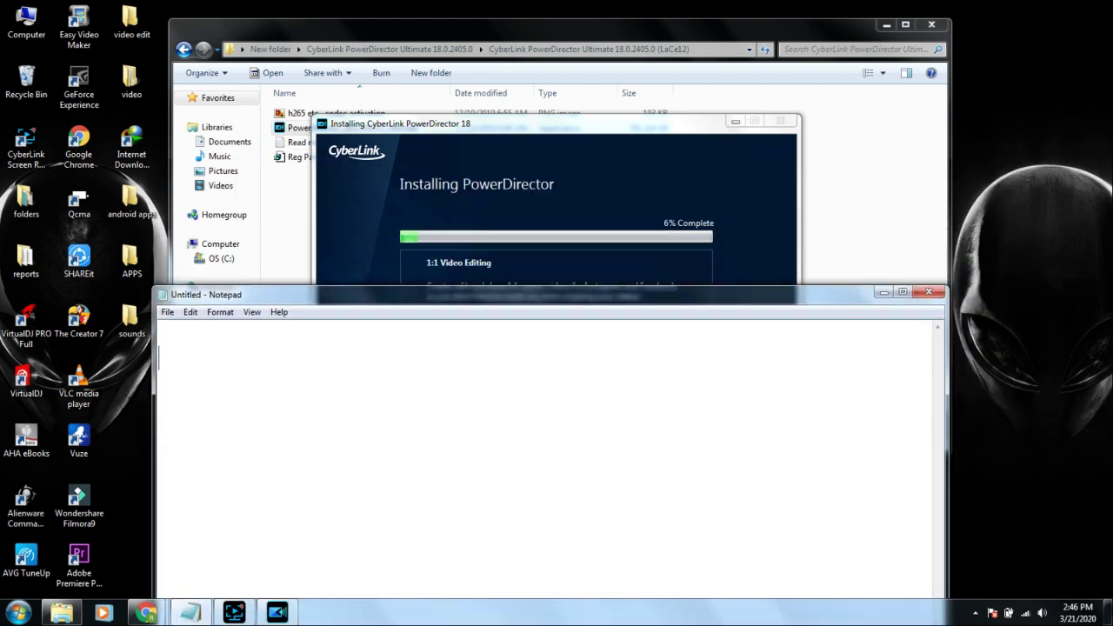
{"action": "type", "text": "by the wa"}
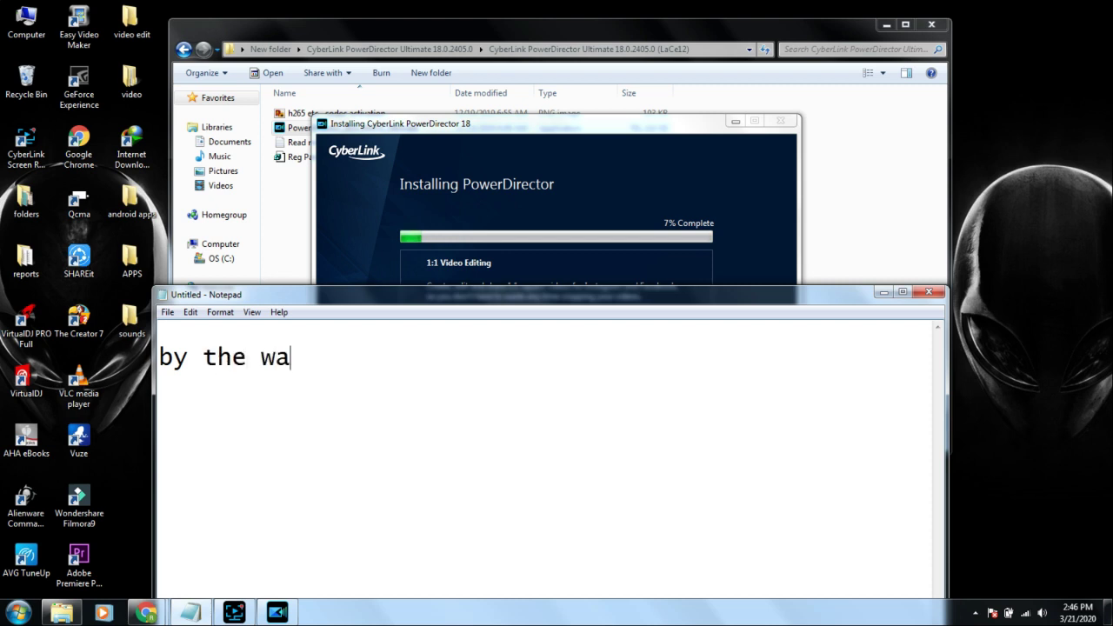
{"action": "type", "text": "y guys this i"}
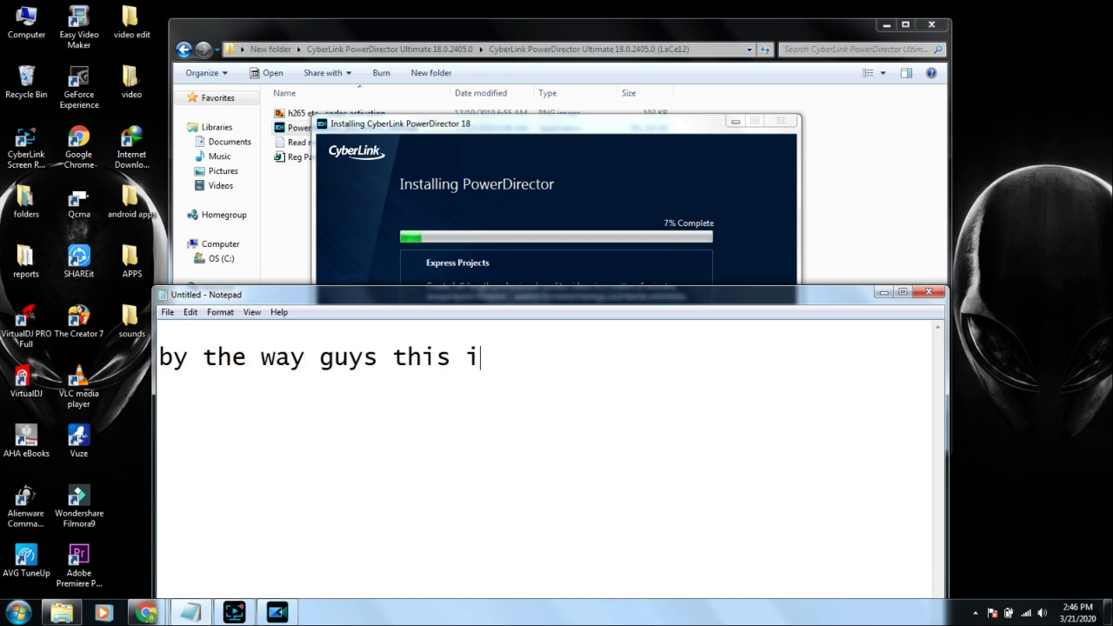
{"action": "type", "text": "s a pre"}
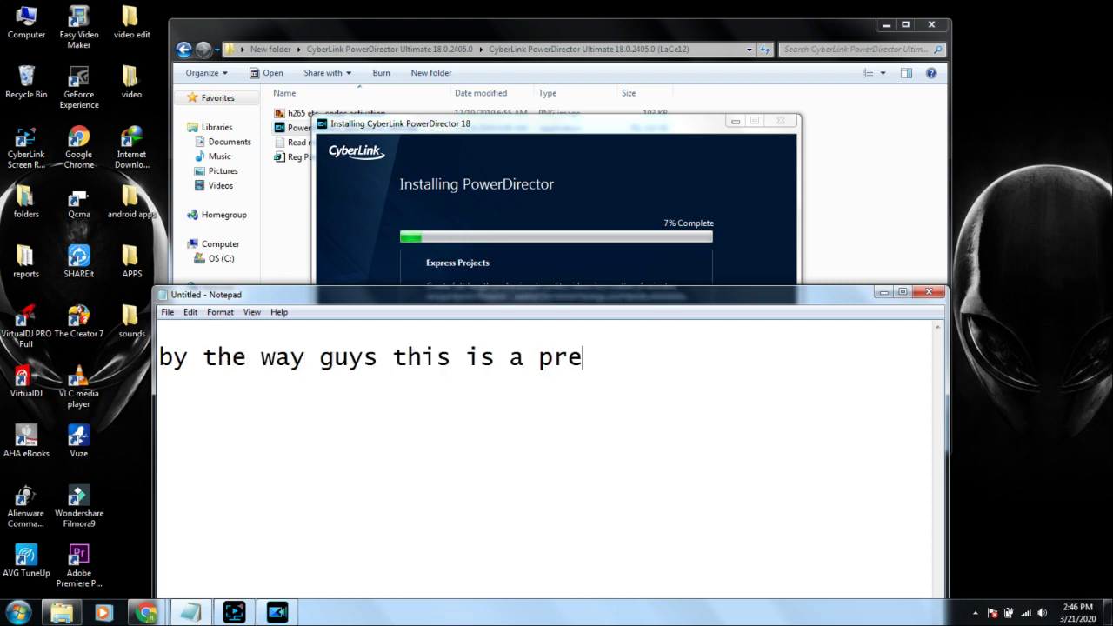
{"action": "type", "text": " activated"}
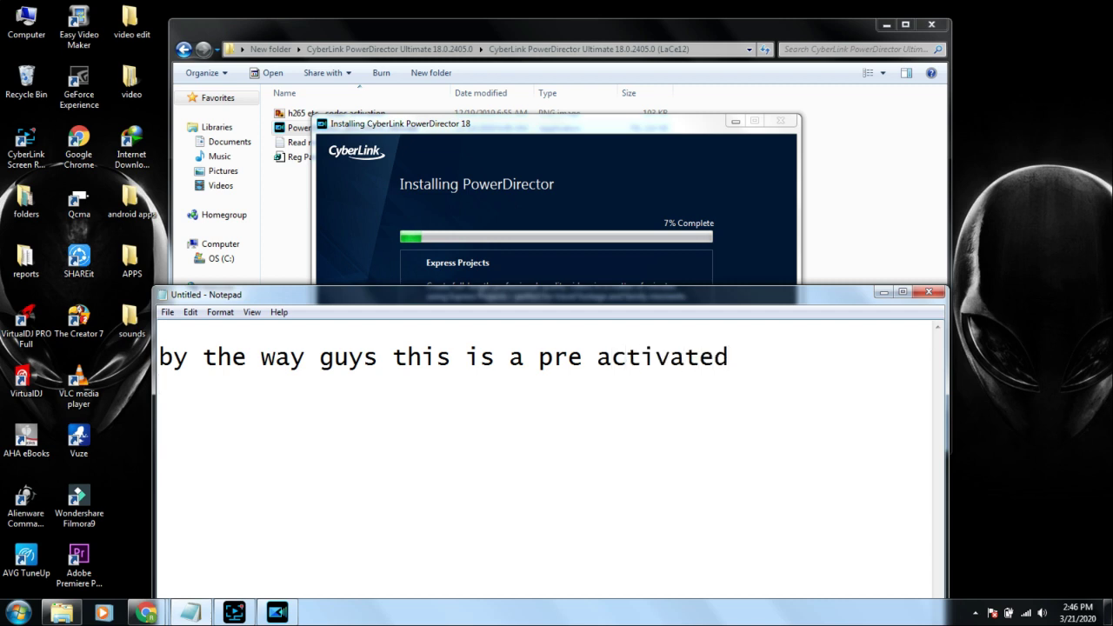
{"action": "key", "text": "Return"}
{"action": "type", "text": "applicatio"}
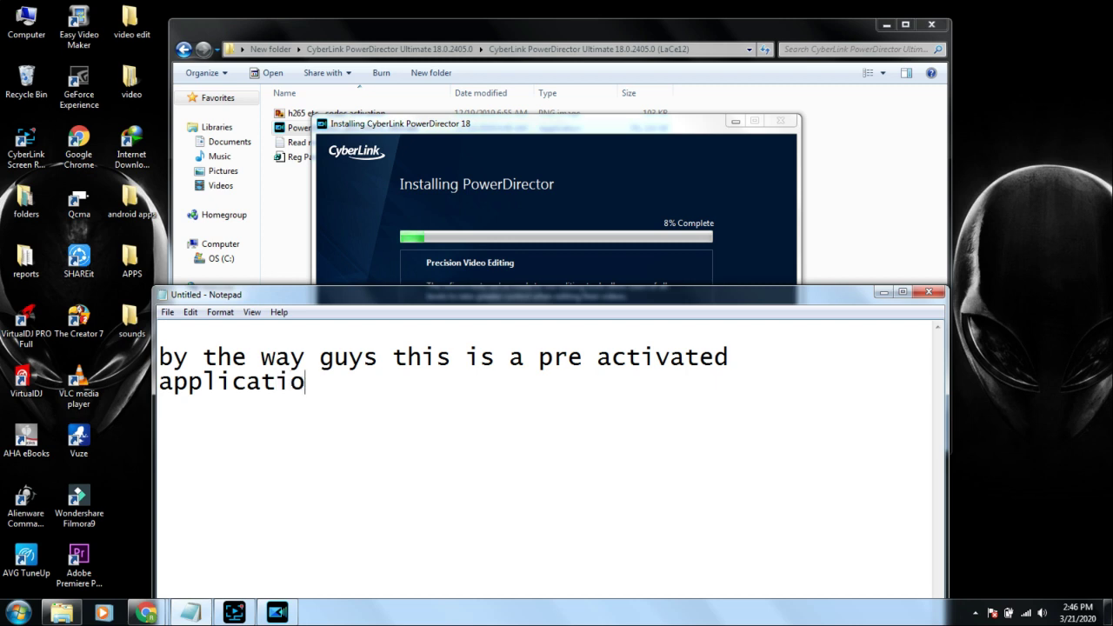
{"action": "type", "text": "n so you do"}
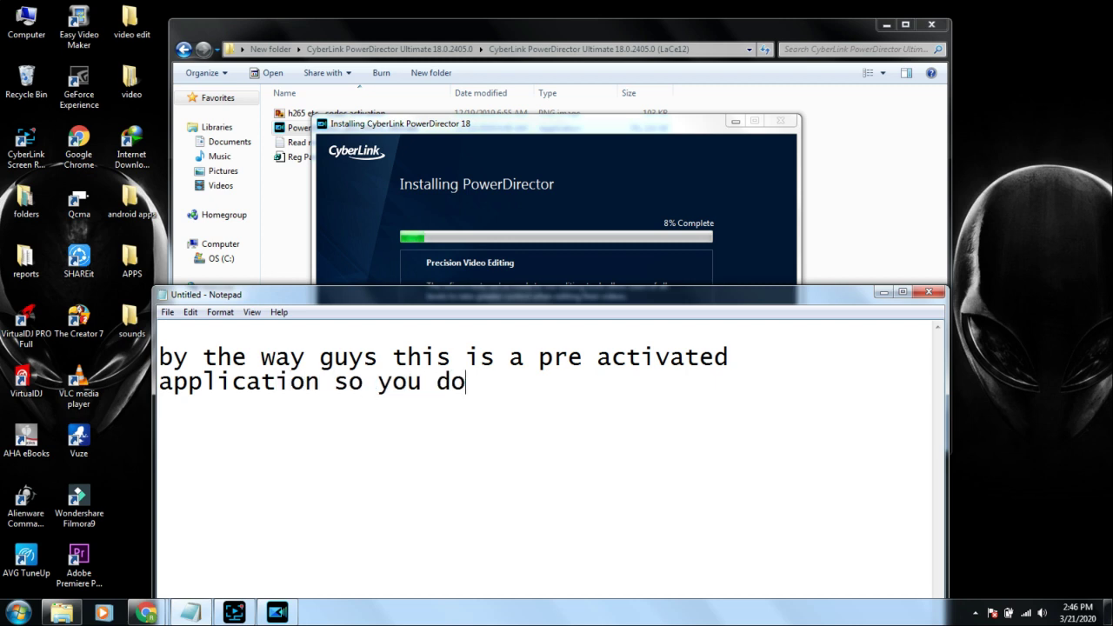
{"action": "type", "text": "nt need"}
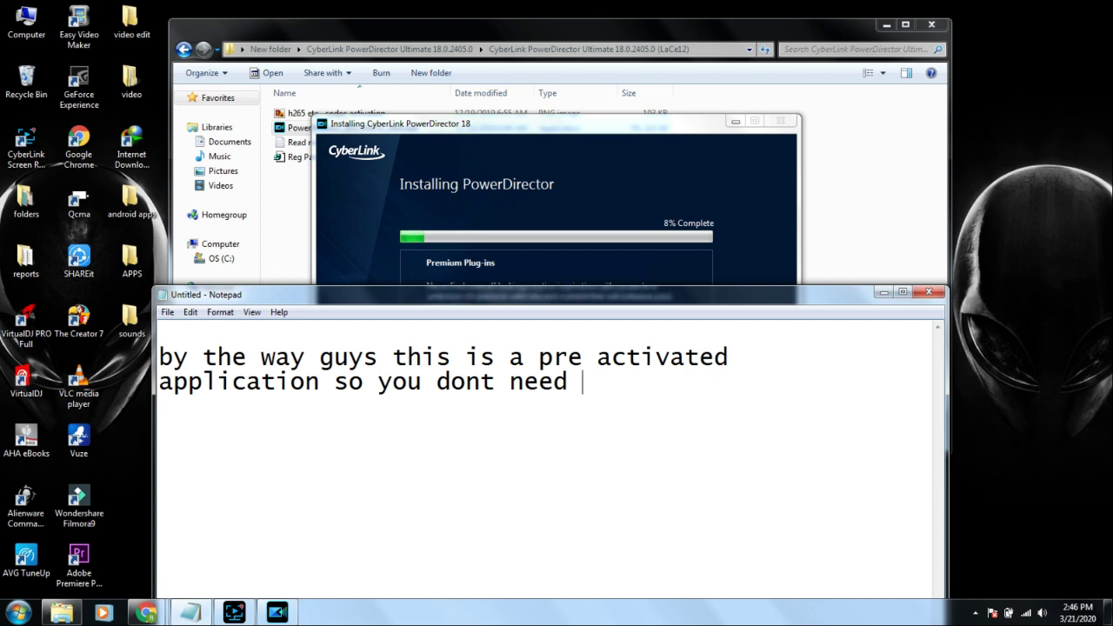
{"action": "type", "text": "an act"}
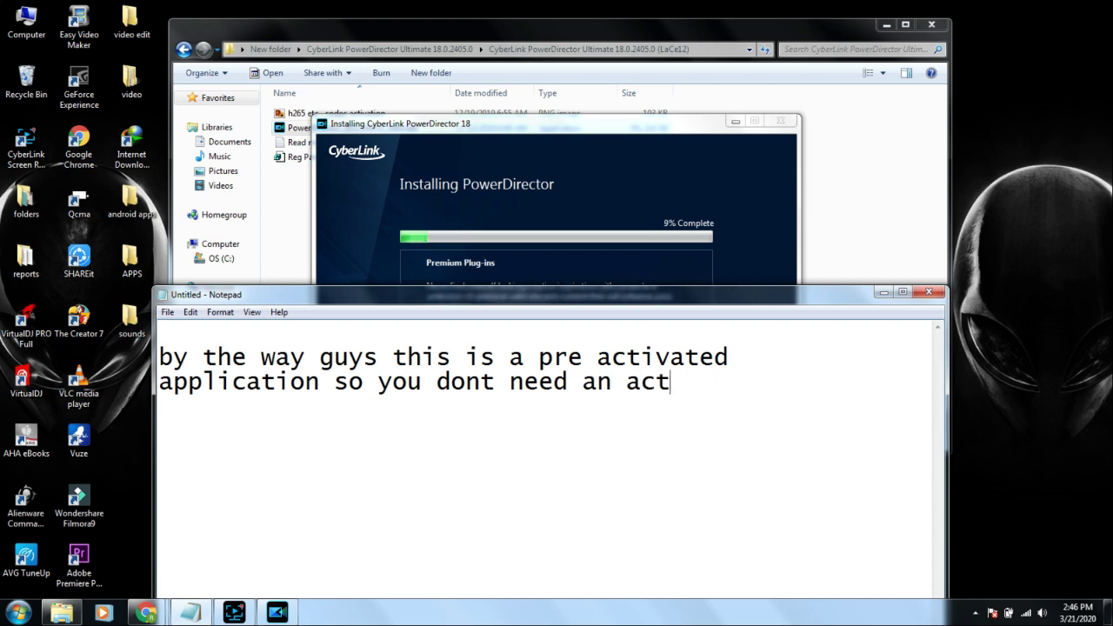
{"action": "type", "text": "ivation "}
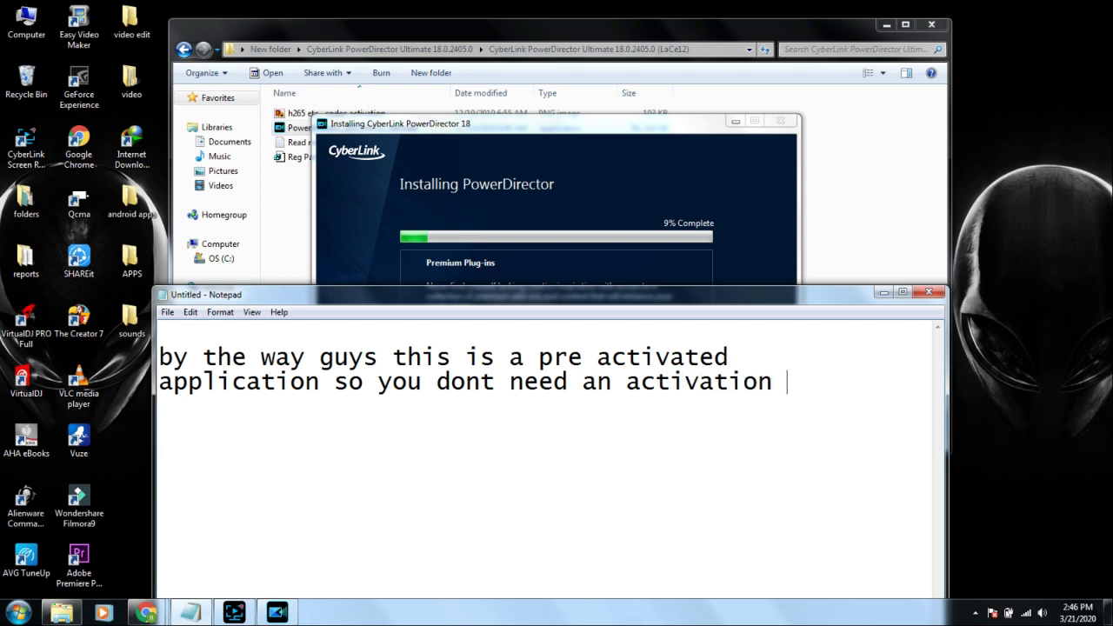
{"action": "type", "text": "key"}
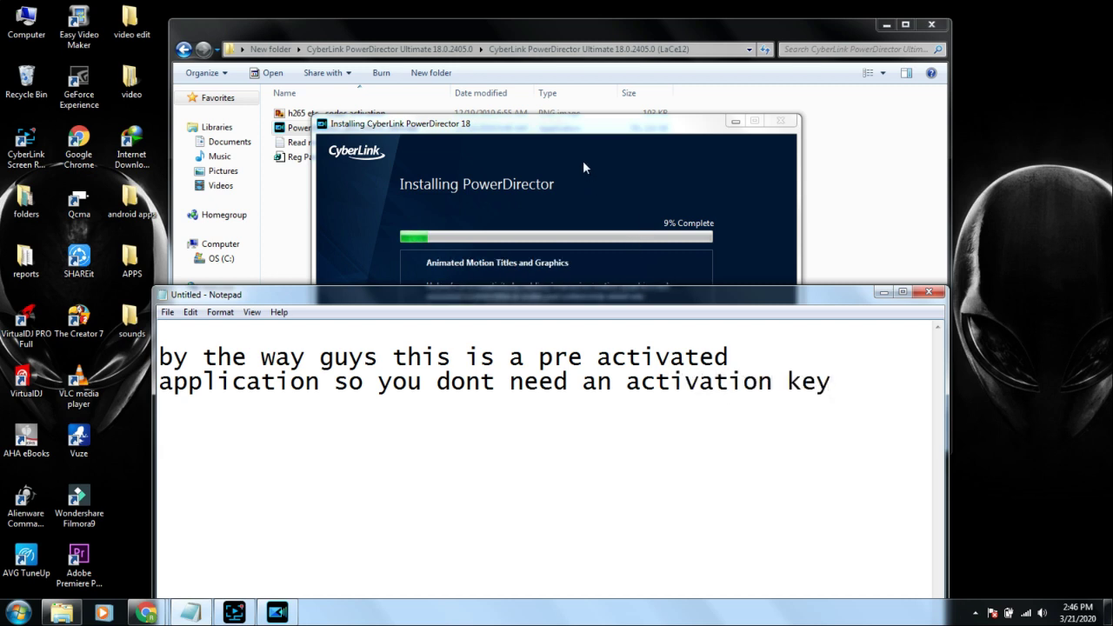
Step: Once the installation is complete, replace the note's text with "installing cyberlink takes a while so you need to be patient"
{"action": "left_click", "coordinate": [565, 131]}
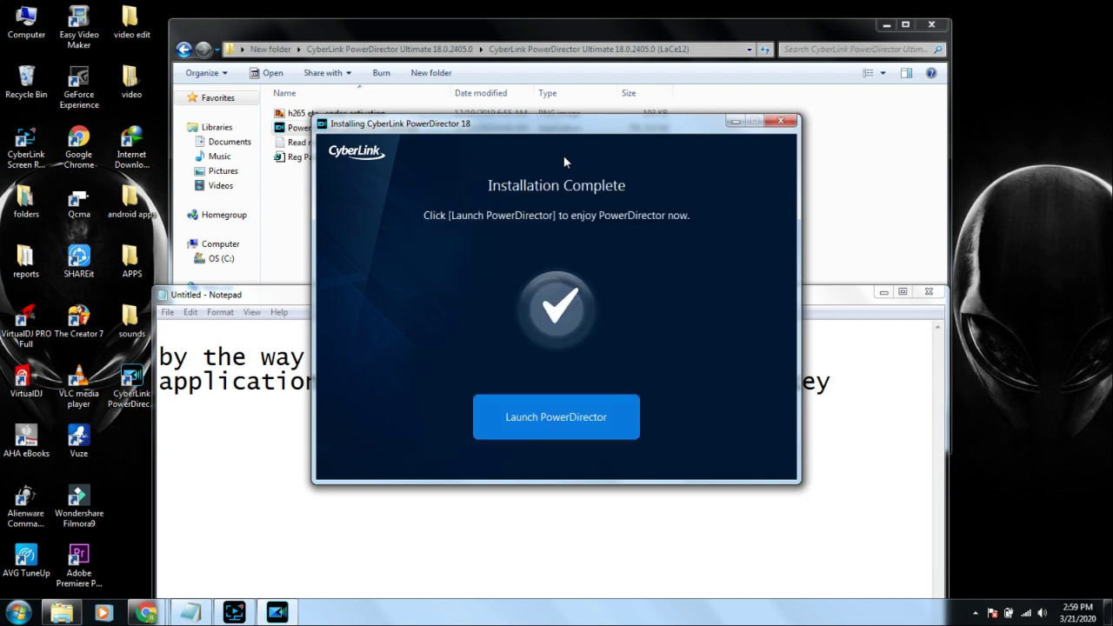
{"action": "key", "text": "alt+Tab"}
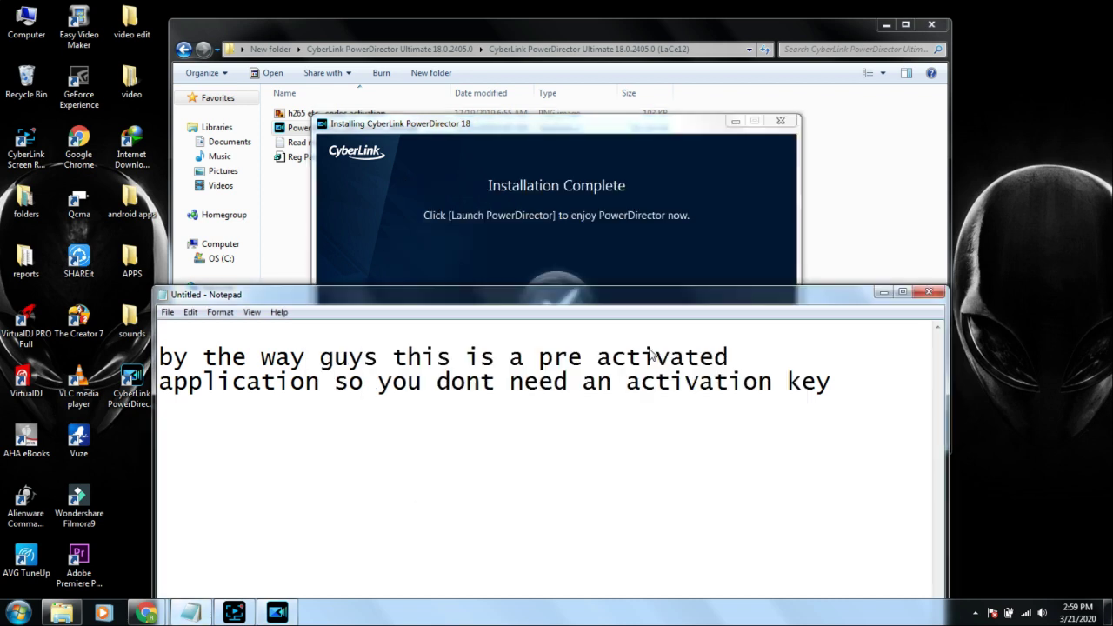
{"action": "key", "text": "ctrl+a"}
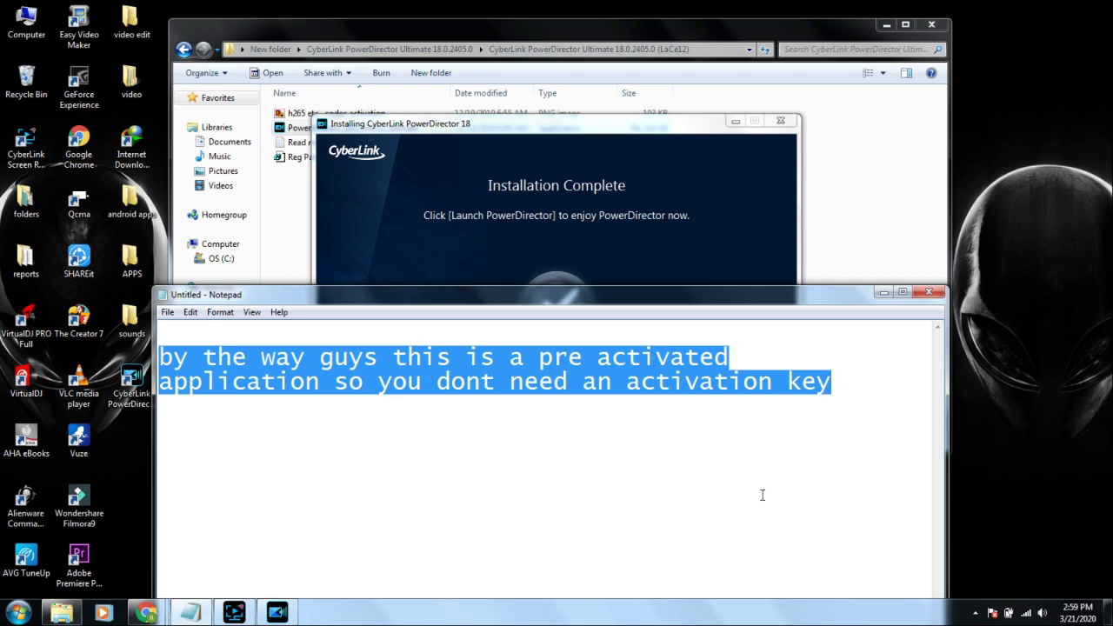
{"action": "type", "text": "i"}
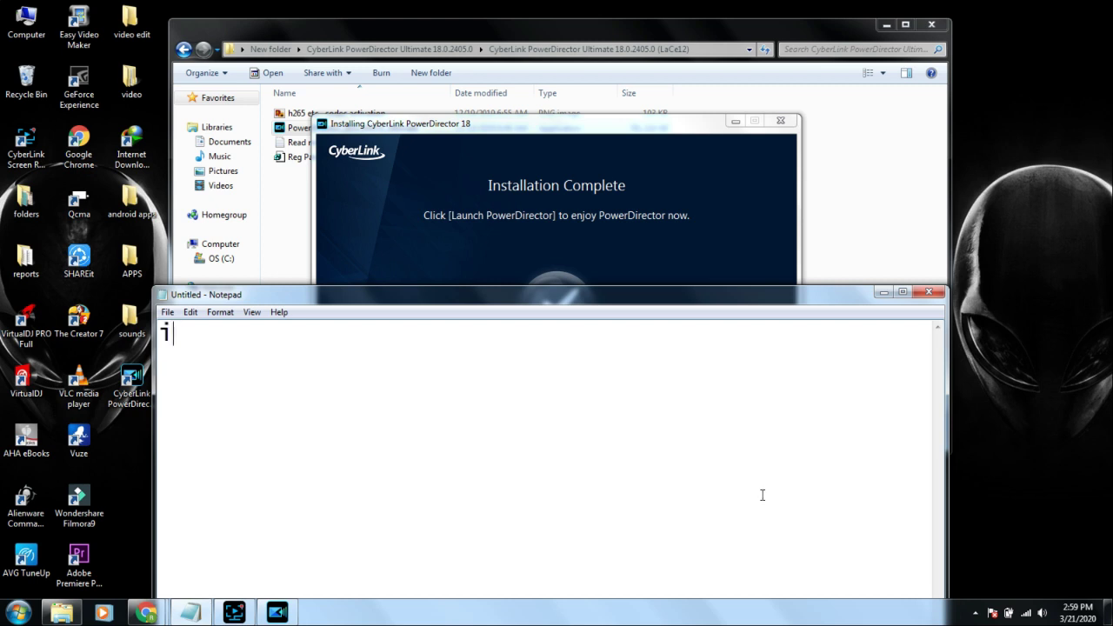
{"action": "type", "text": "nstalling"}
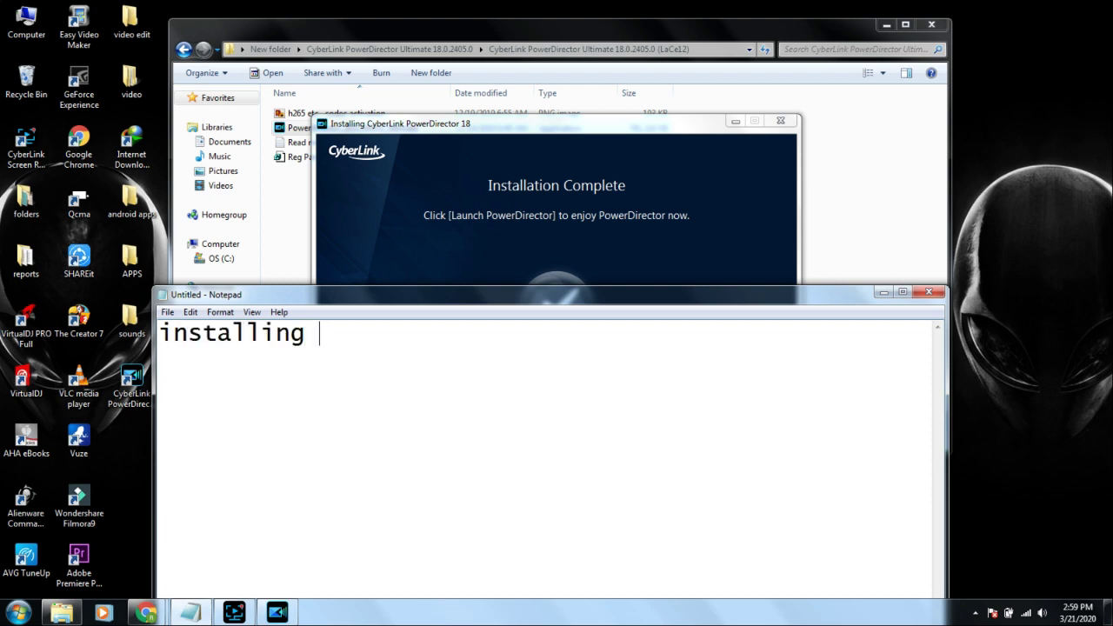
{"action": "type", "text": " cyberl"}
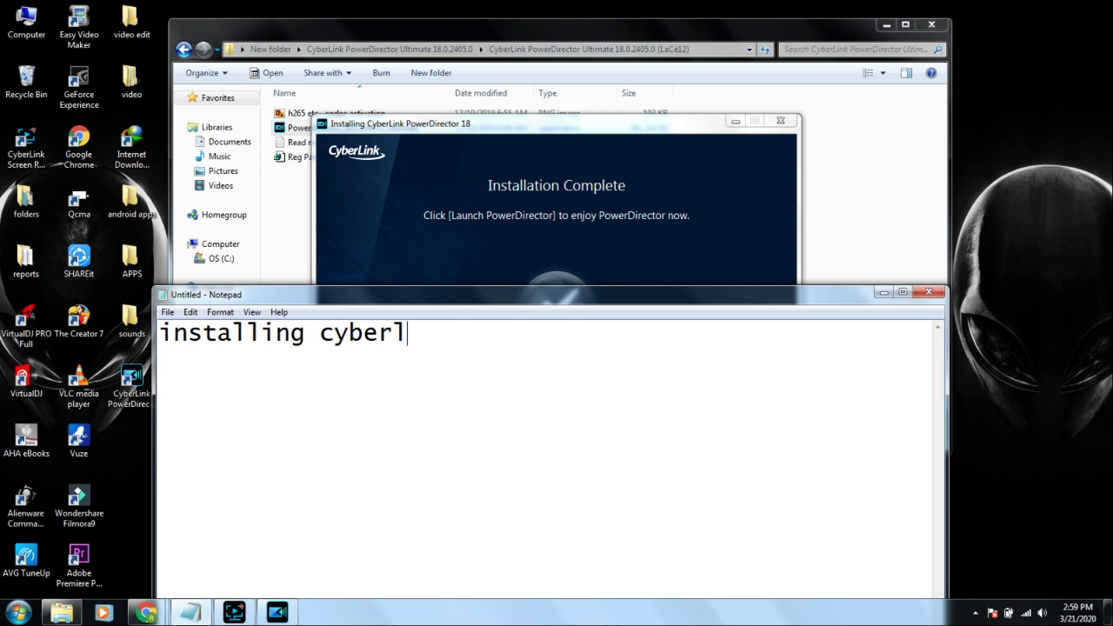
{"action": "type", "text": "ink"}
{"action": "key", "text": "Return"}
{"action": "type", "text": "takes a whi"}
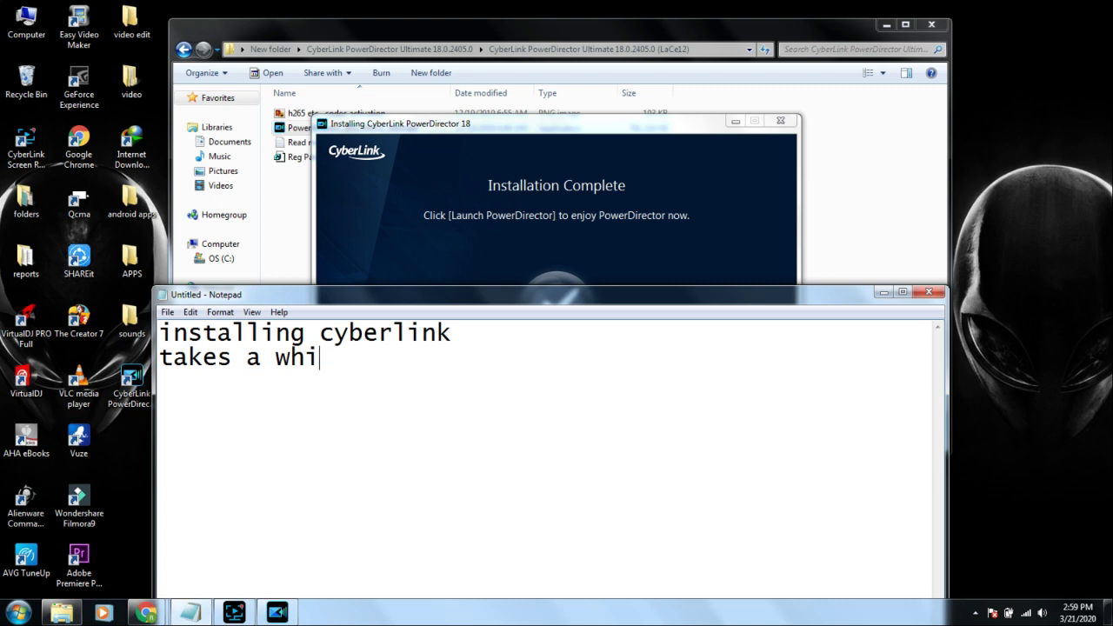
{"action": "type", "text": "le so you nee"}
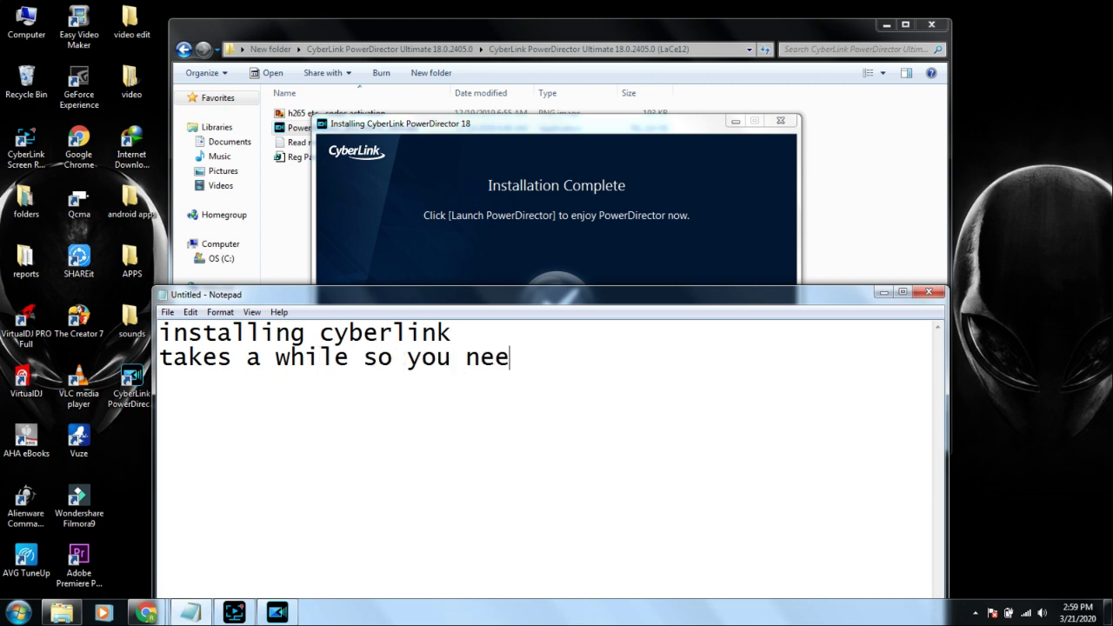
{"action": "type", "text": "d to be"}
{"action": "key", "text": "Return"}
{"action": "type", "text": "a"}
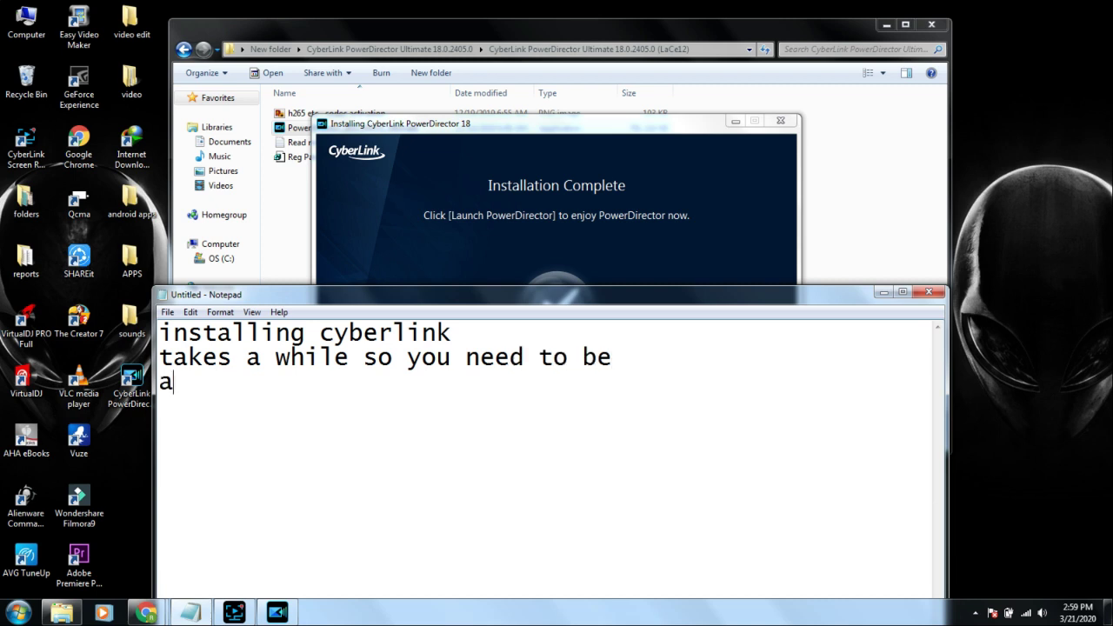
{"action": "key", "text": "BackSpace"}
{"action": "type", "text": "patient"}
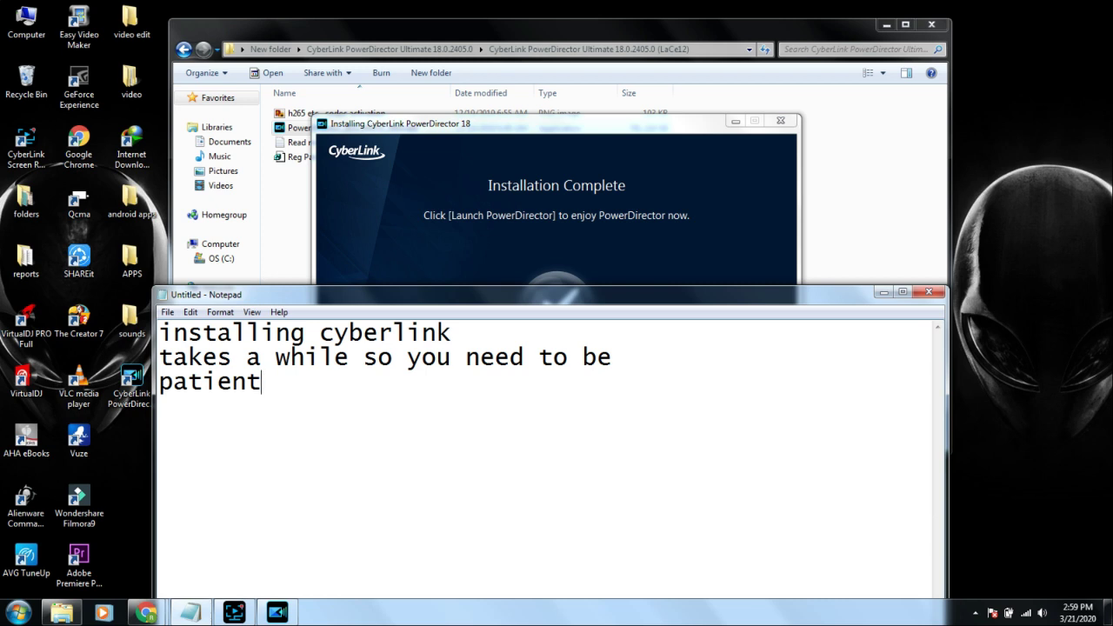
Step: Replace the note's text with "ok after installing cyberlink close the application first", starting on the second line
{"action": "key", "text": "ctrl+a"}
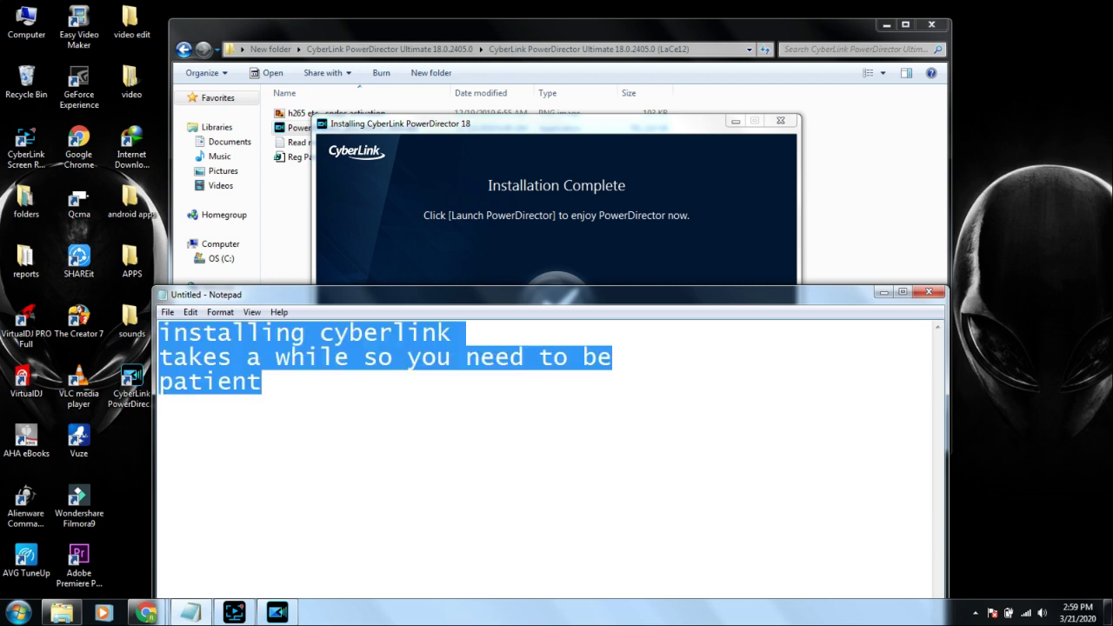
{"action": "key", "text": "BackSpace"}
{"action": "type", "text": "ok"}
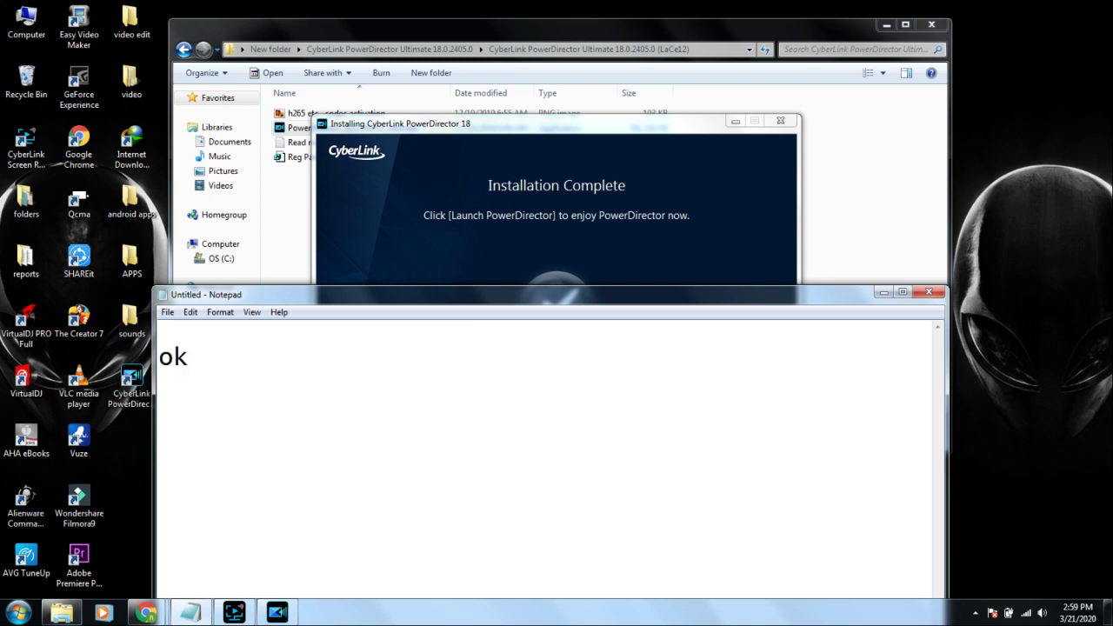
{"action": "type", "text": " after "}
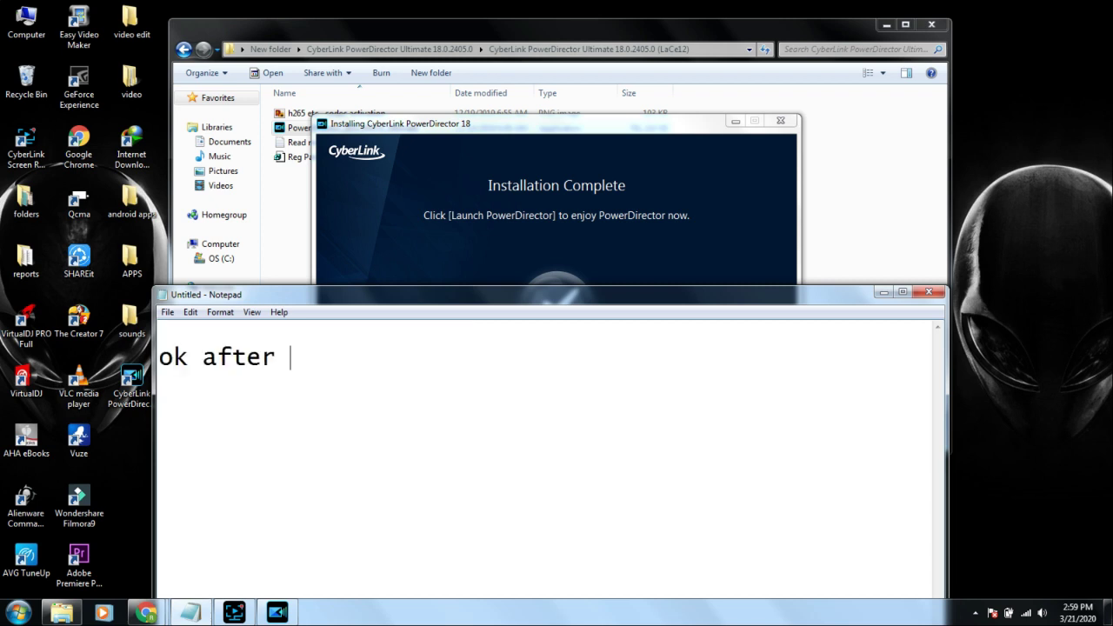
{"action": "type", "text": "insta"}
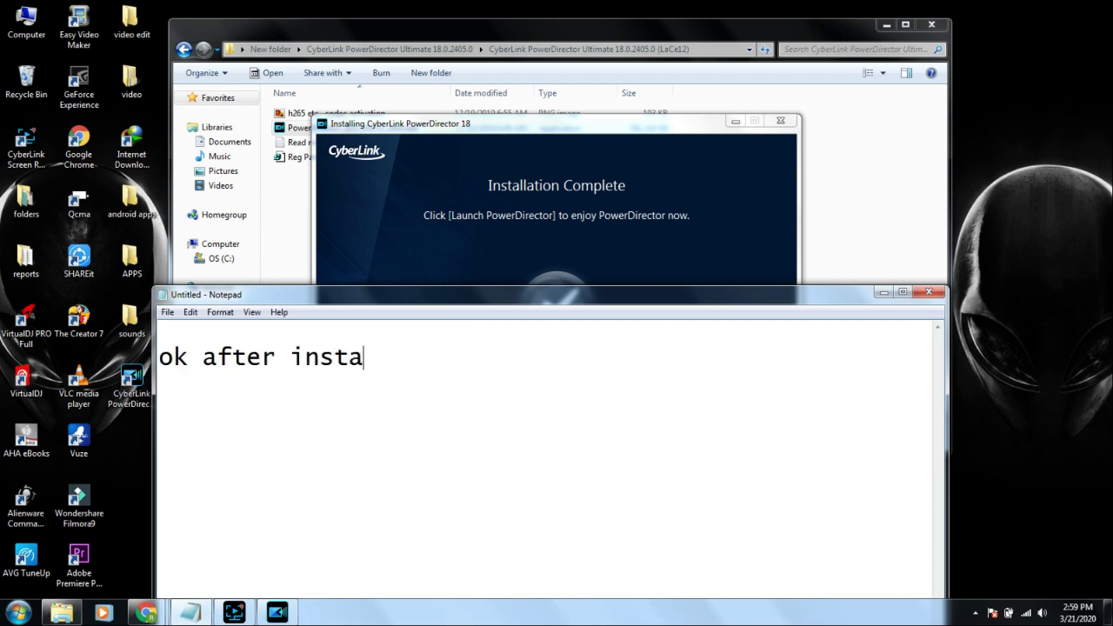
{"action": "type", "text": "lling cyber"}
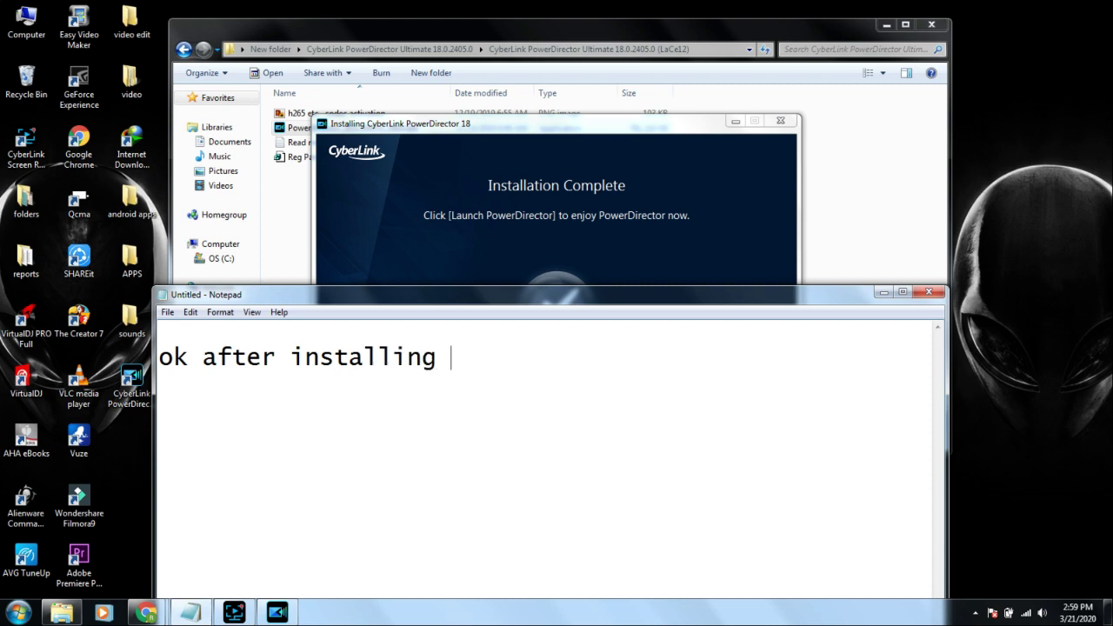
{"action": "type", "text": "link"}
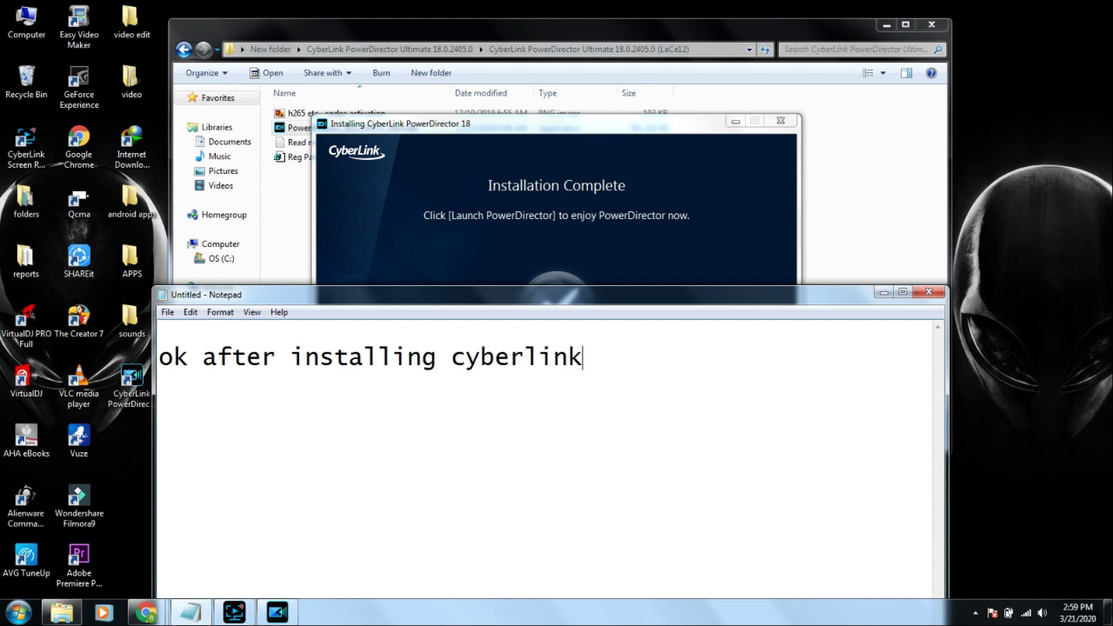
{"action": "type", "text": " close "}
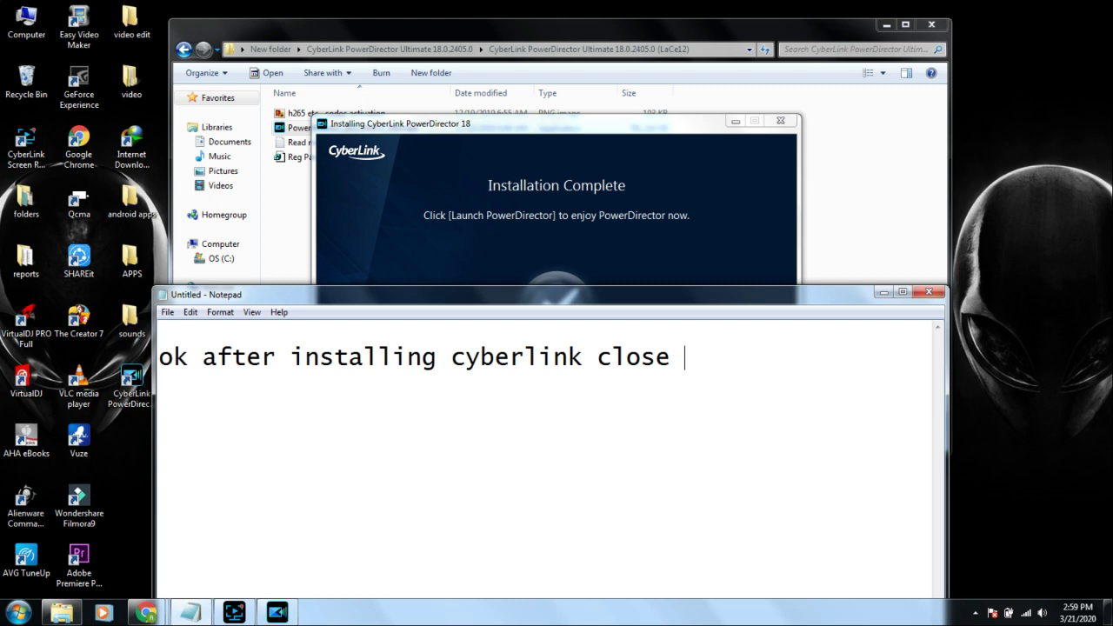
{"action": "type", "text": "the app"}
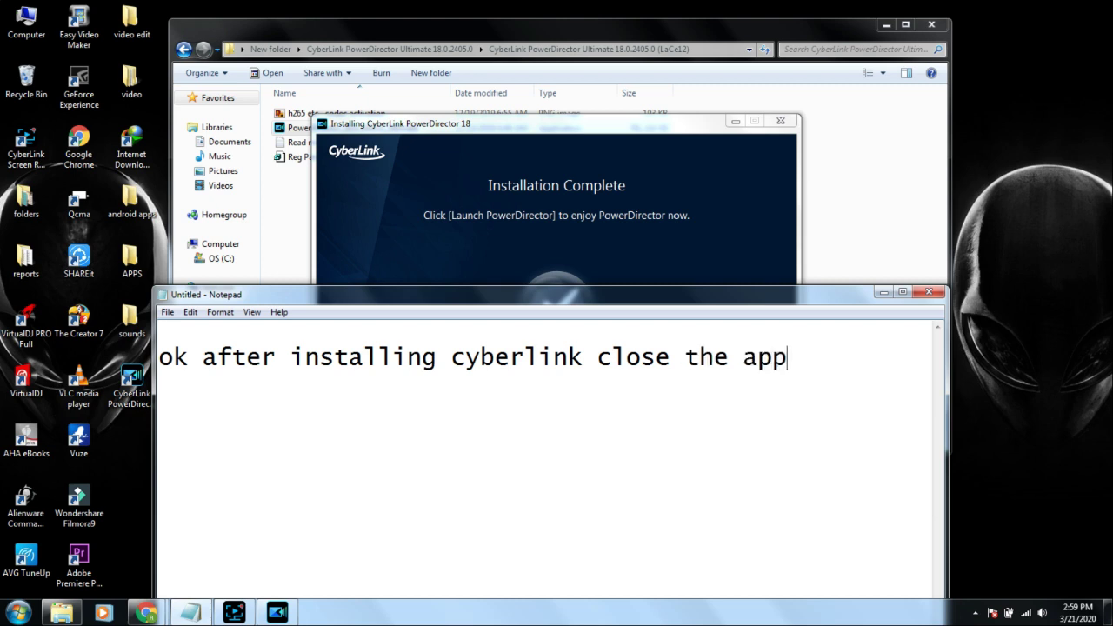
{"action": "type", "text": "lication"}
{"action": "key", "text": "Return"}
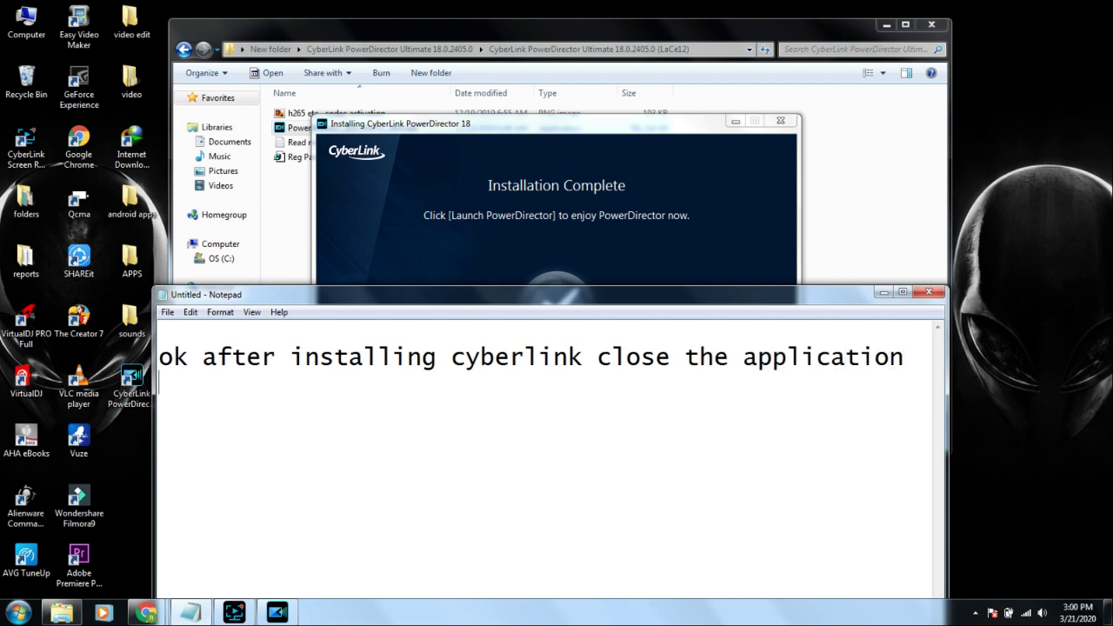
{"action": "type", "text": "first"}
Step: Close the finished PowerDirector installer without launching the program and move the extracted folder's window further from the desktop icons
{"action": "left_click", "coordinate": [603, 127]}
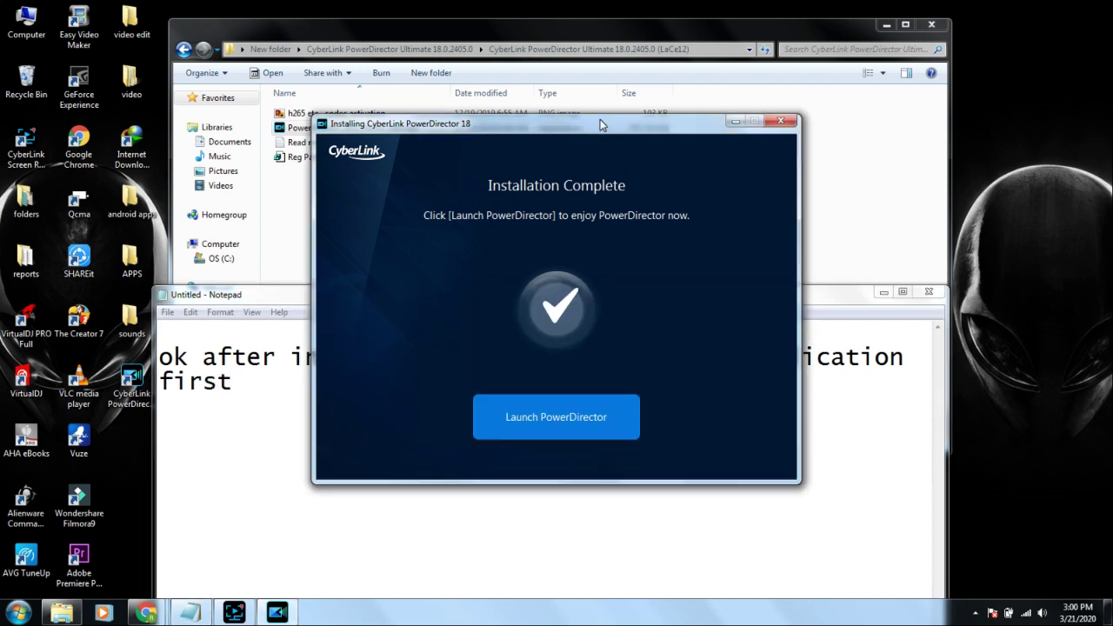
{"action": "left_click", "coordinate": [781, 121]}
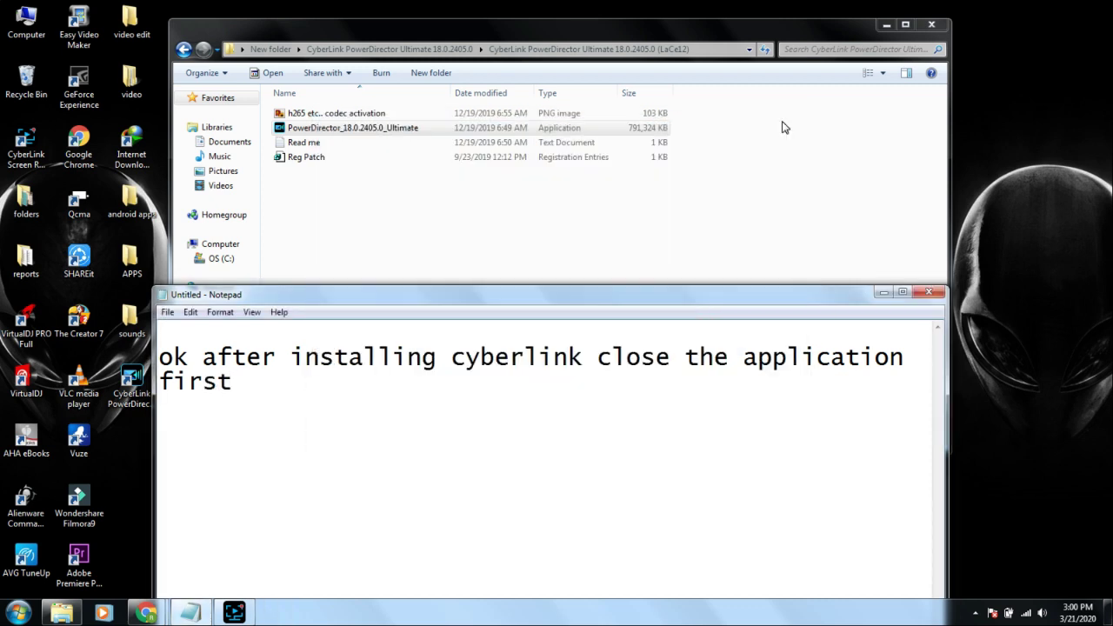
{"action": "left_click_drag", "start_coordinate": [446, 24], "coordinate": [598, 58]}
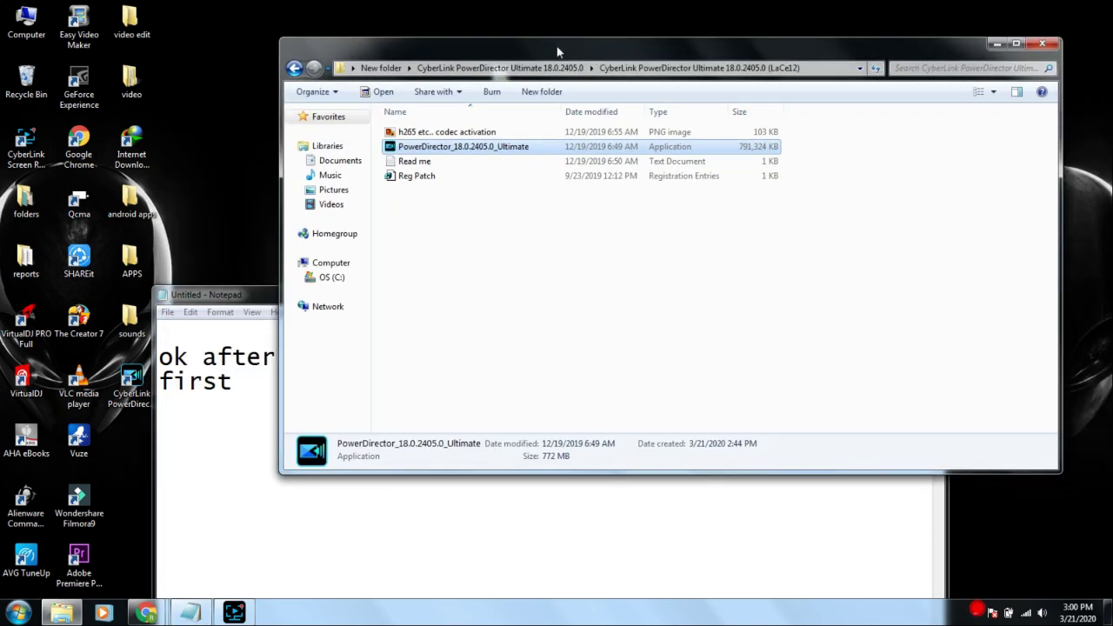
{"action": "left_click", "coordinate": [976, 613]}
{"action": "left_click", "coordinate": [977, 613]}
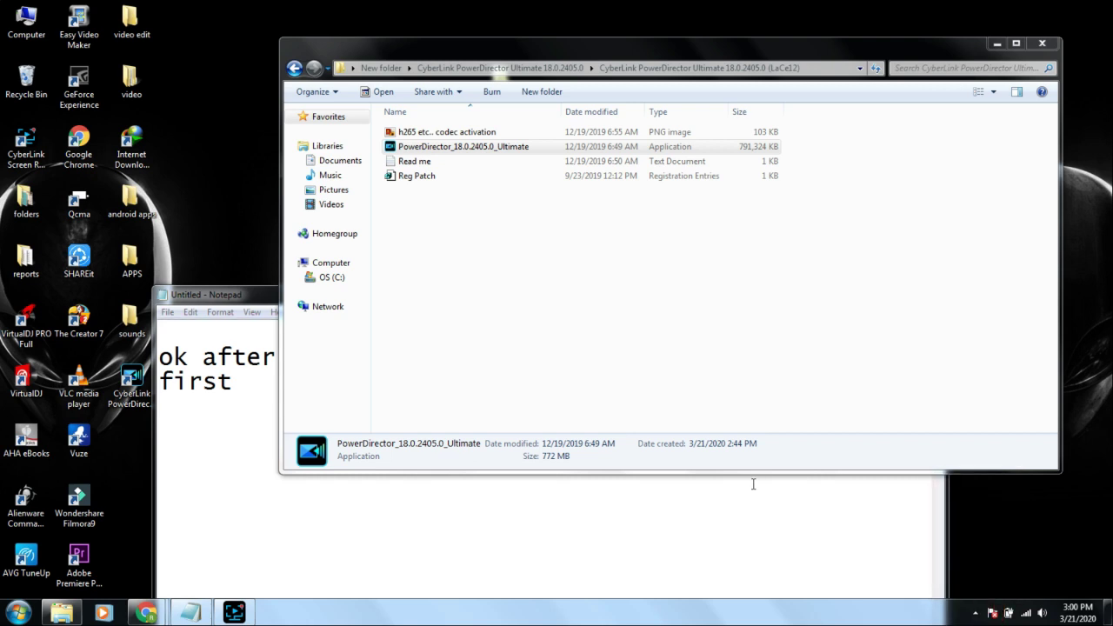
Step: Replace the note's text with "then click the reg patch"
{"action": "left_click_drag", "start_coordinate": [236, 389], "coordinate": [172, 358]}
{"action": "key", "text": "ctrl+a"}
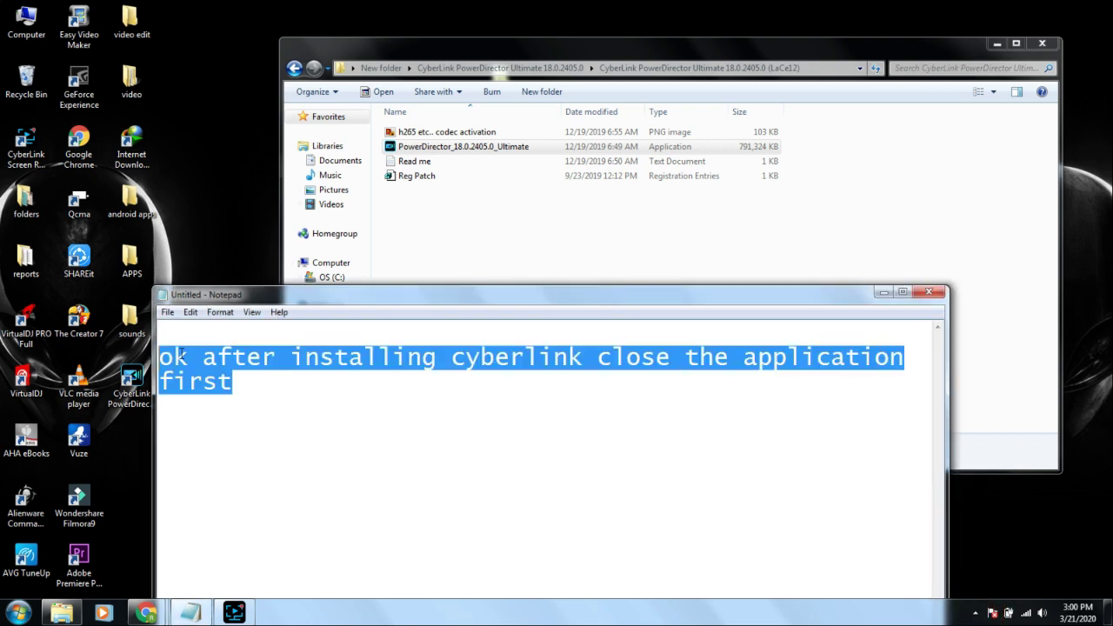
{"action": "type", "text": "then "}
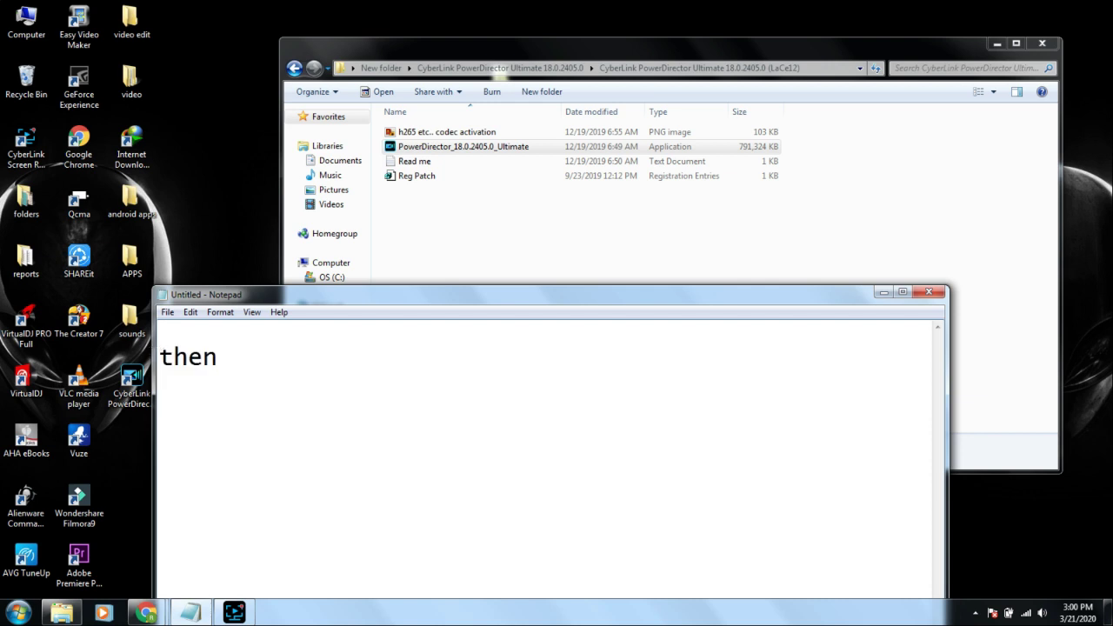
{"action": "type", "text": "click t"}
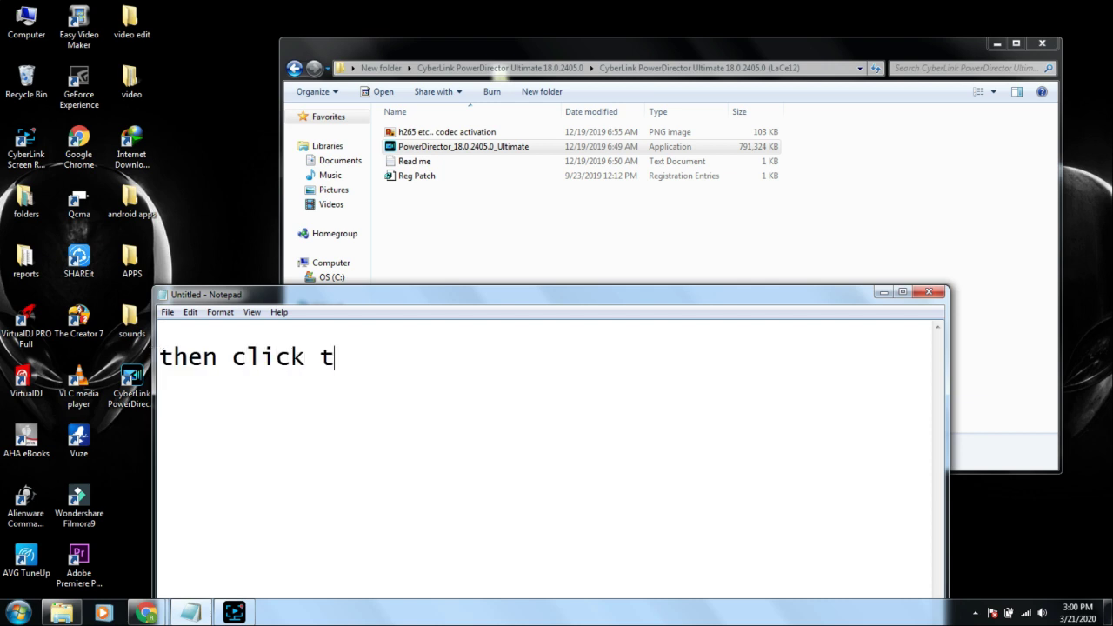
{"action": "type", "text": "he reg patch"}
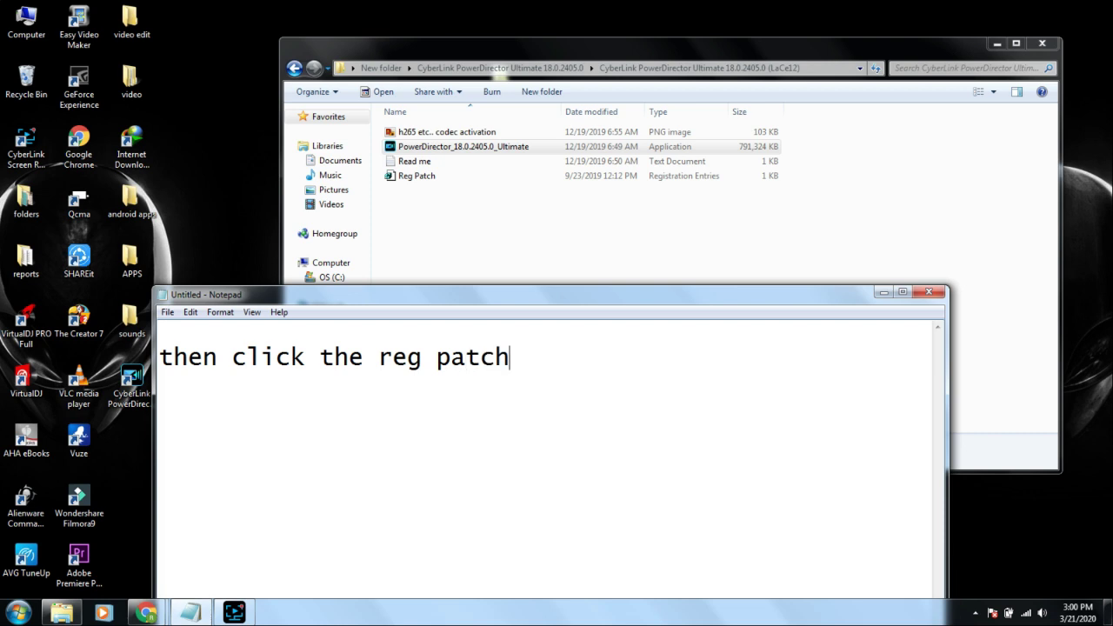
Step: After a blank line, add "on the same folder where the CyberLink PowerDirector Ultimate 18 installer", breaking the line before "CyberLink"
{"action": "key", "text": "Return"}
{"action": "key", "text": "Return"}
{"action": "type", "text": "on the sma"}
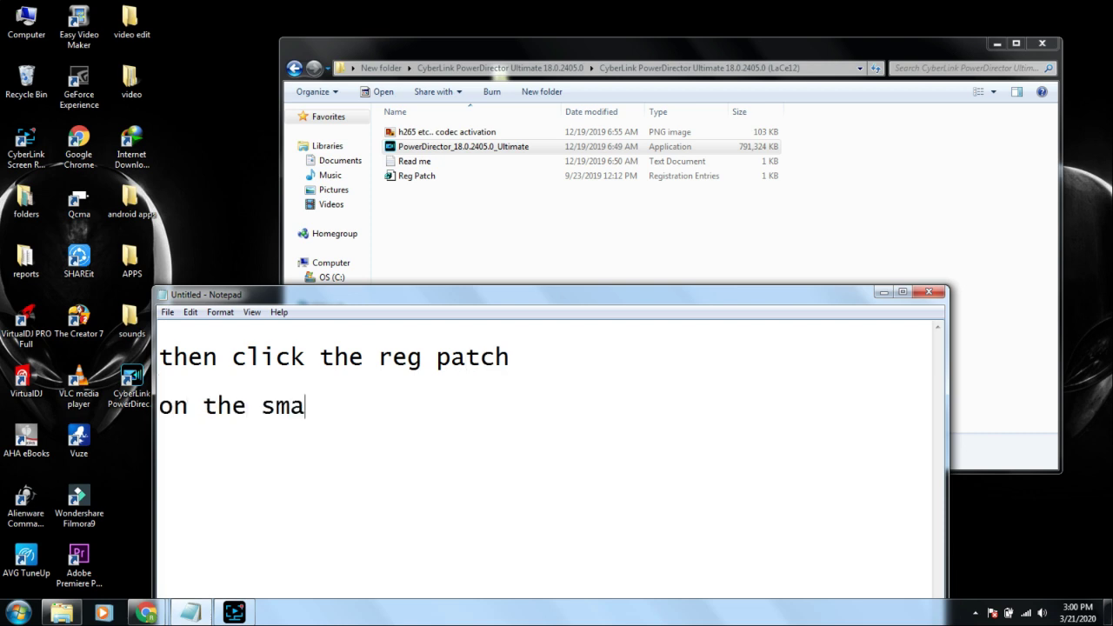
{"action": "key", "text": "BackSpace"}
{"action": "key", "text": "BackSpace"}
{"action": "type", "text": "ame fol"}
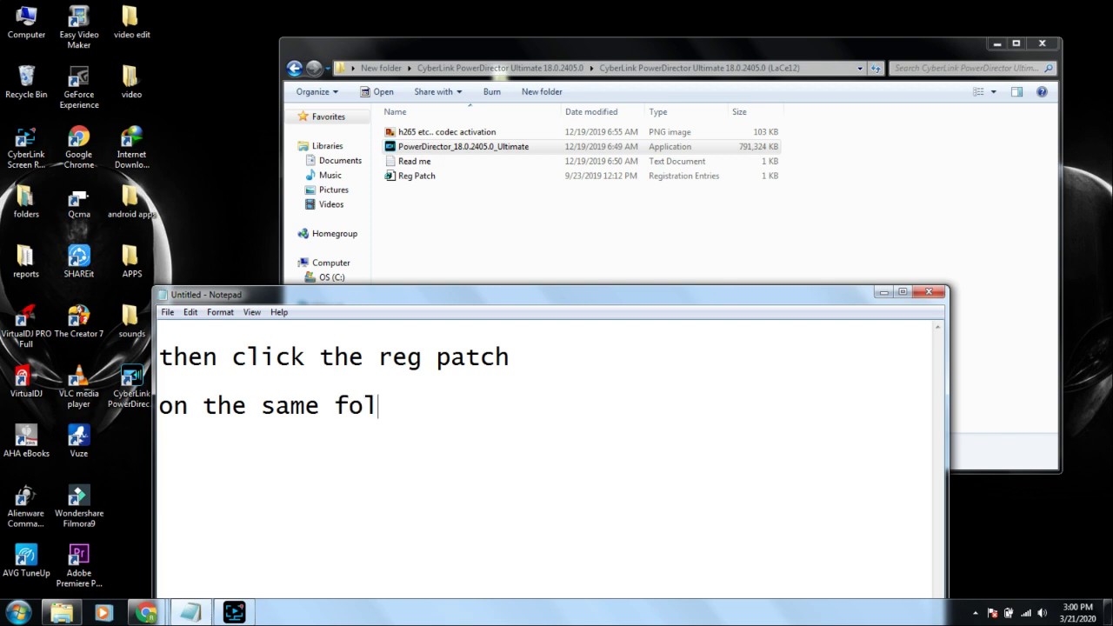
{"action": "type", "text": "der where "}
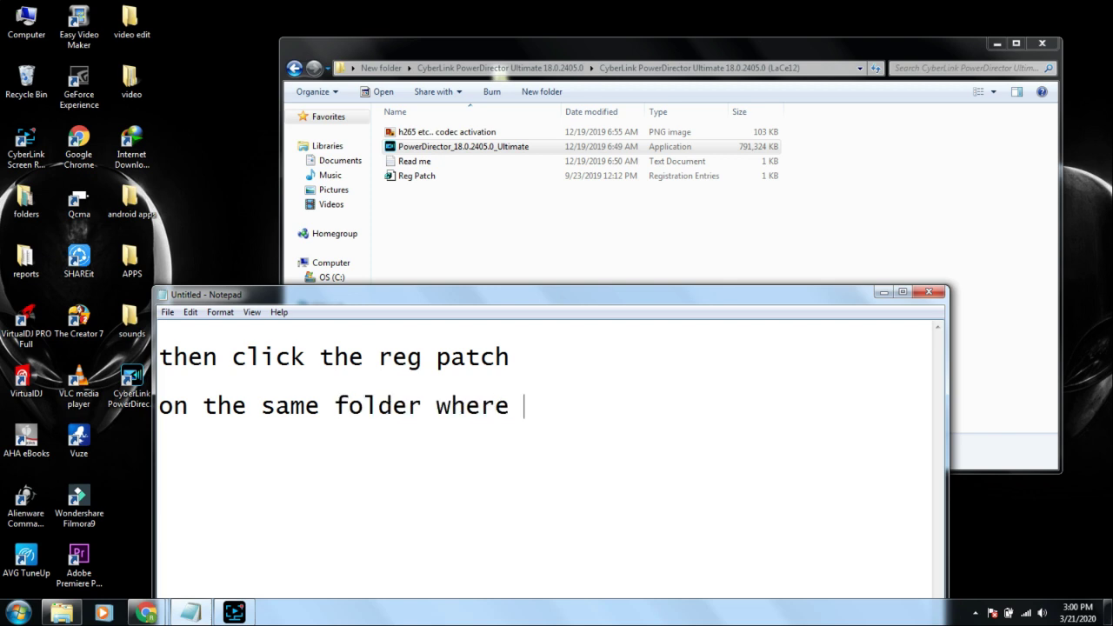
{"action": "type", "text": "the"}
{"action": "key", "text": "Return"}
{"action": "type", "text": "CyberLink PowerDirector Ultimate 18"}
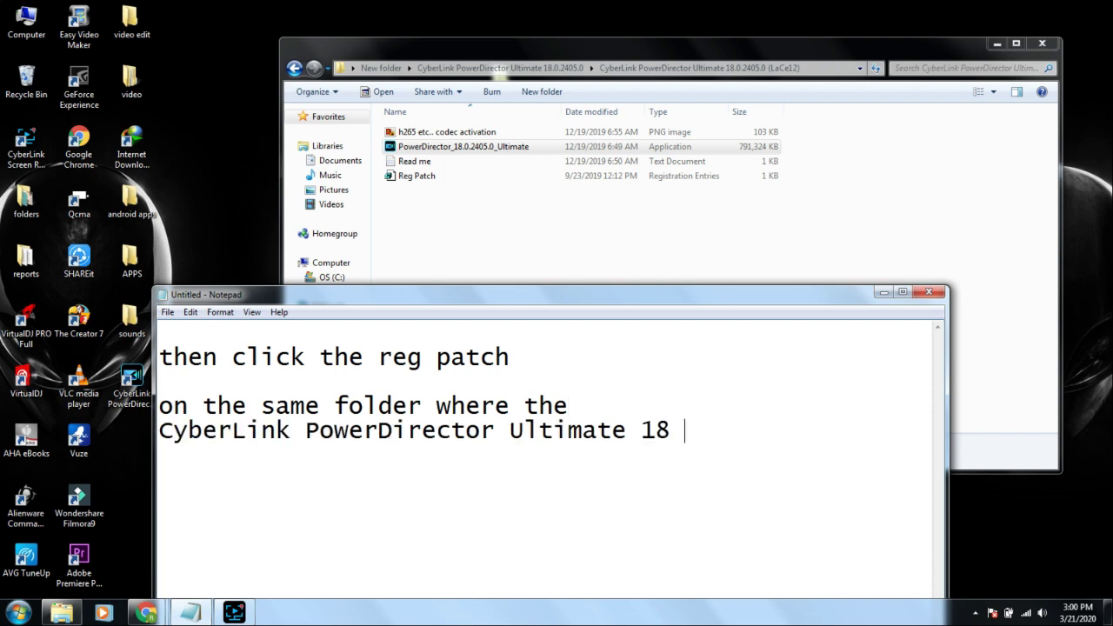
{"action": "type", "text": "installer"}
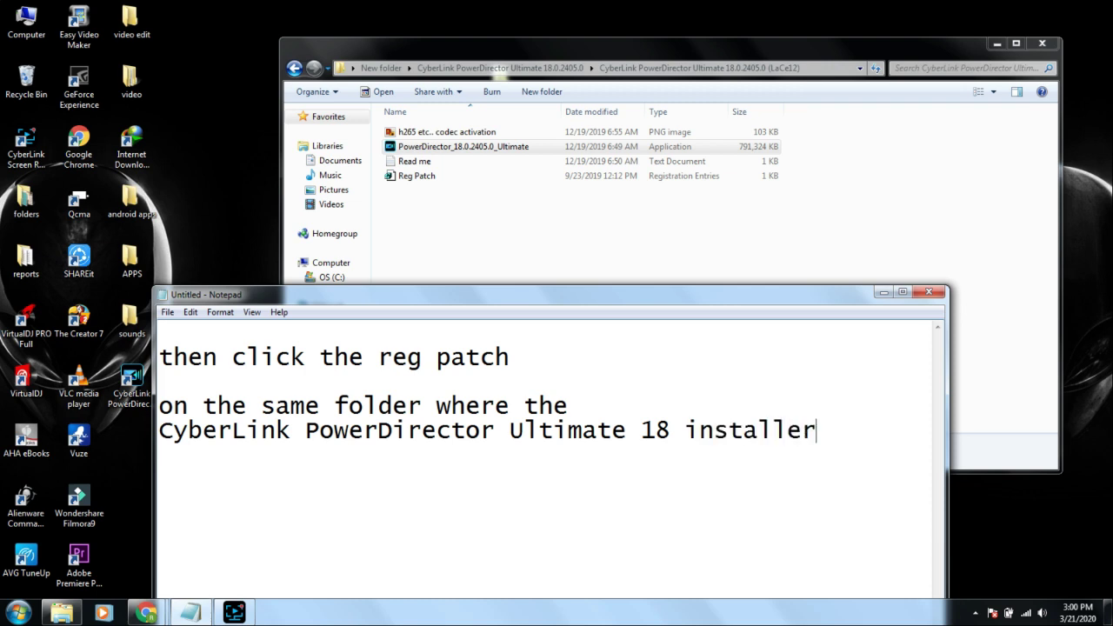
Step: Run the Reg Patch registry file from the extracted PowerDirector folder
{"action": "left_click", "coordinate": [462, 261]}
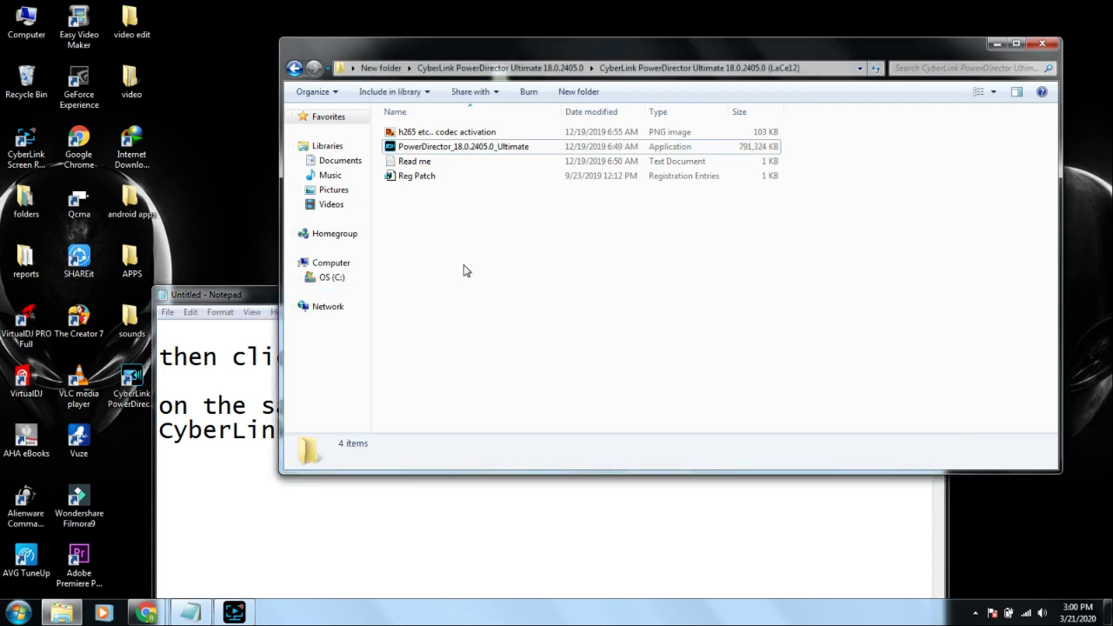
{"action": "left_click", "coordinate": [439, 175]}
{"action": "double_click", "coordinate": [441, 179]}
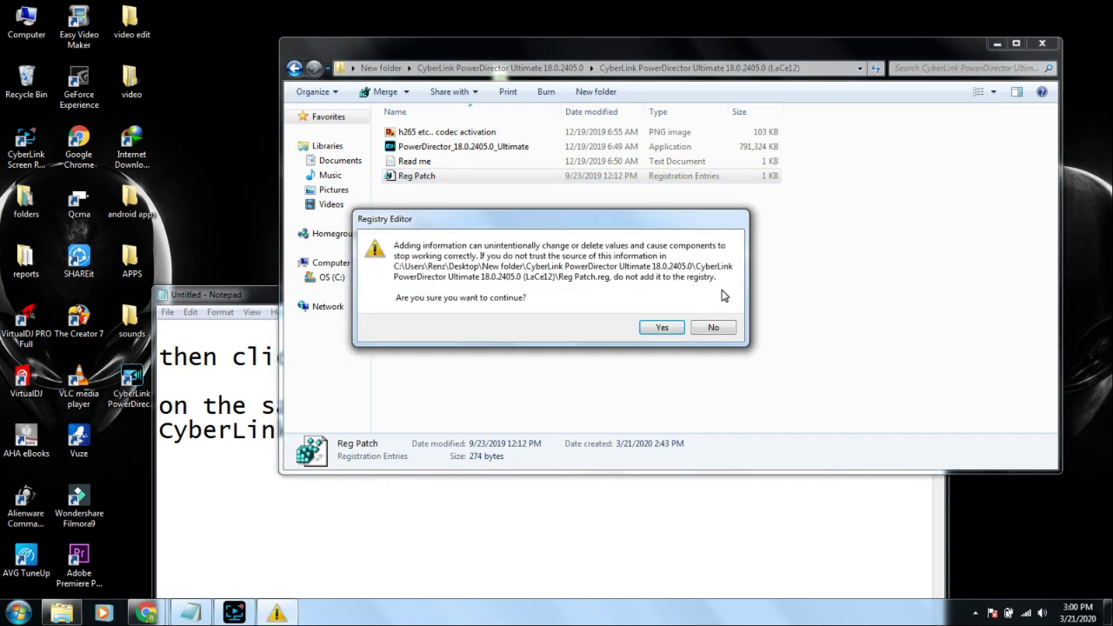
Step: Replace the note's text with the lines "then that warning will appear" and "just click yes", moving the Registry Editor warning clear of the note
{"action": "left_click", "coordinate": [525, 511]}
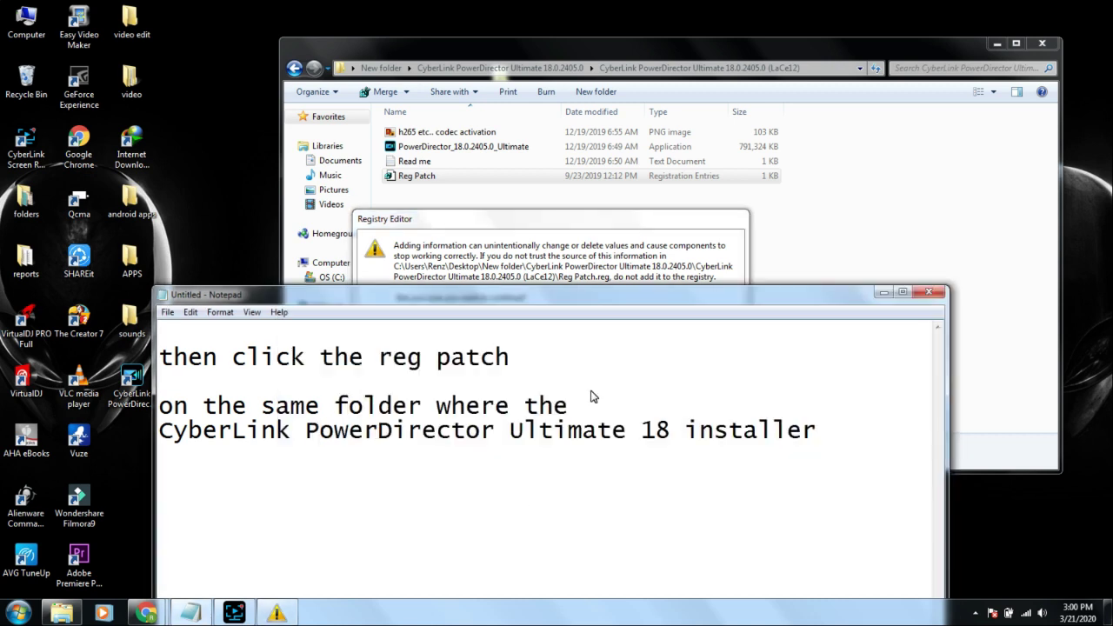
{"action": "key", "text": "ctrl+a"}
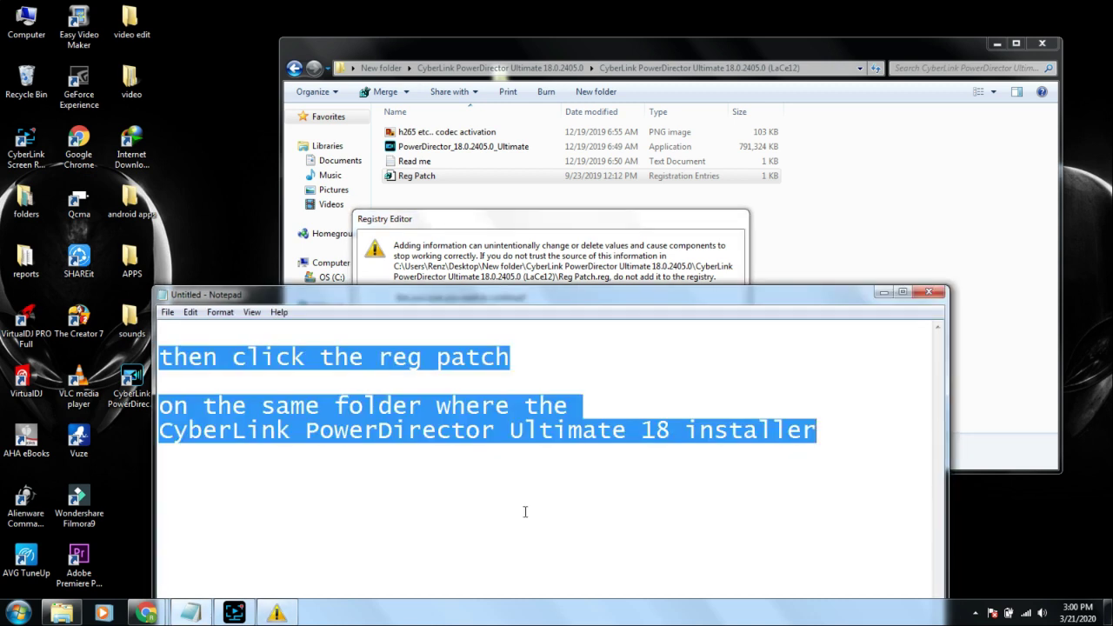
{"action": "type", "text": "then "}
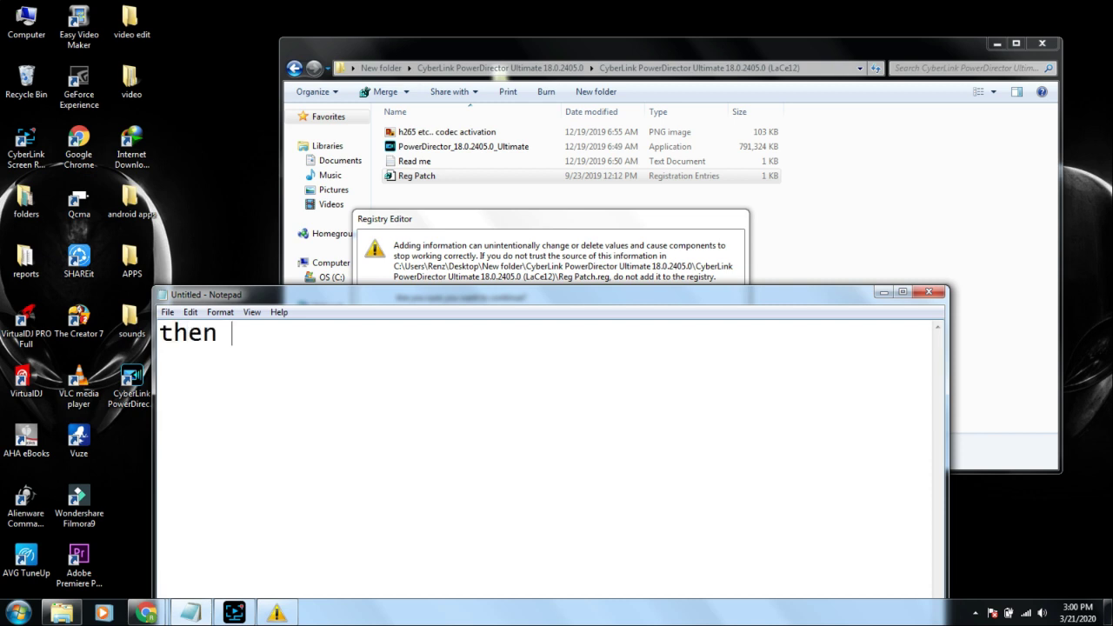
{"action": "type", "text": "that w"}
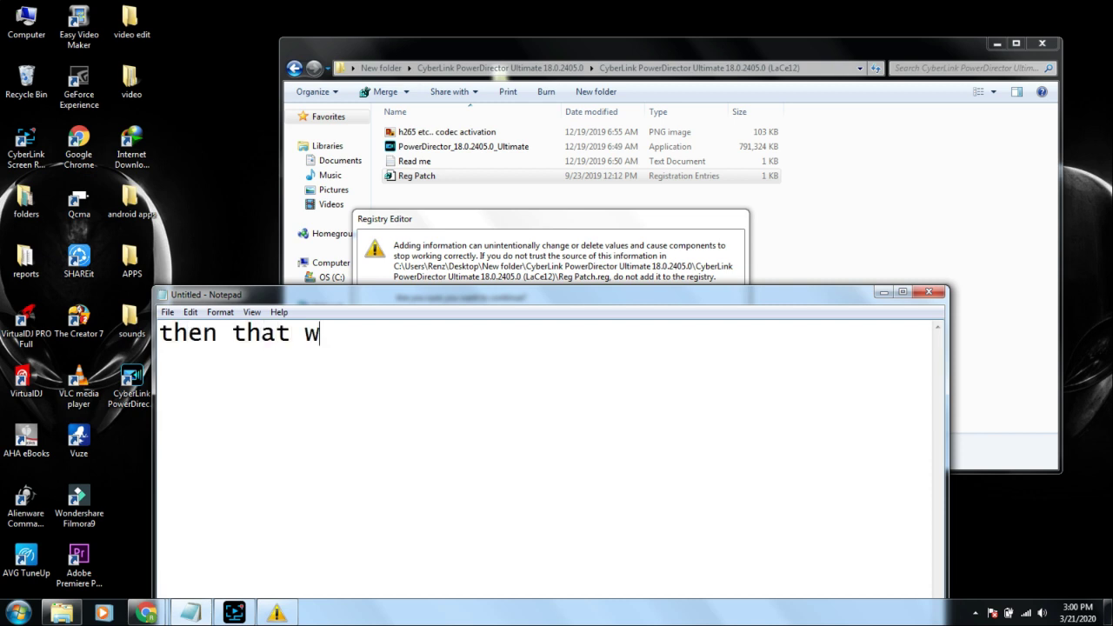
{"action": "type", "text": "arning will appear"}
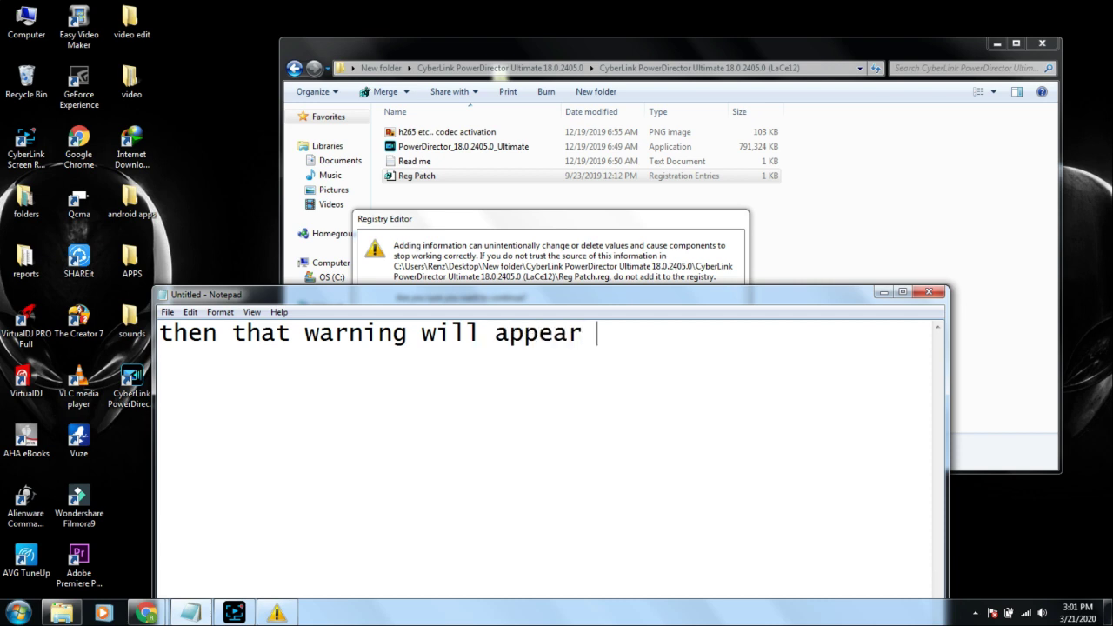
{"action": "key", "text": "Return"}
{"action": "type", "text": "just click"}
{"action": "key", "text": "alt+Tab"}
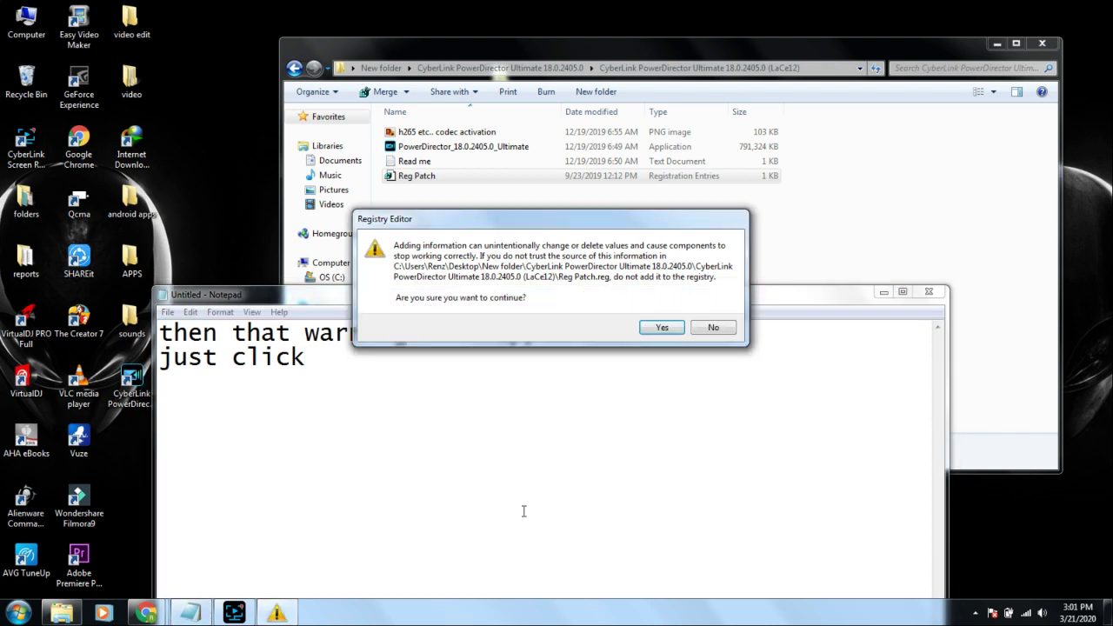
{"action": "left_click_drag", "start_coordinate": [507, 225], "coordinate": [551, 206]}
{"action": "key", "text": "alt+Tab"}
{"action": "type", "text": "yes"}
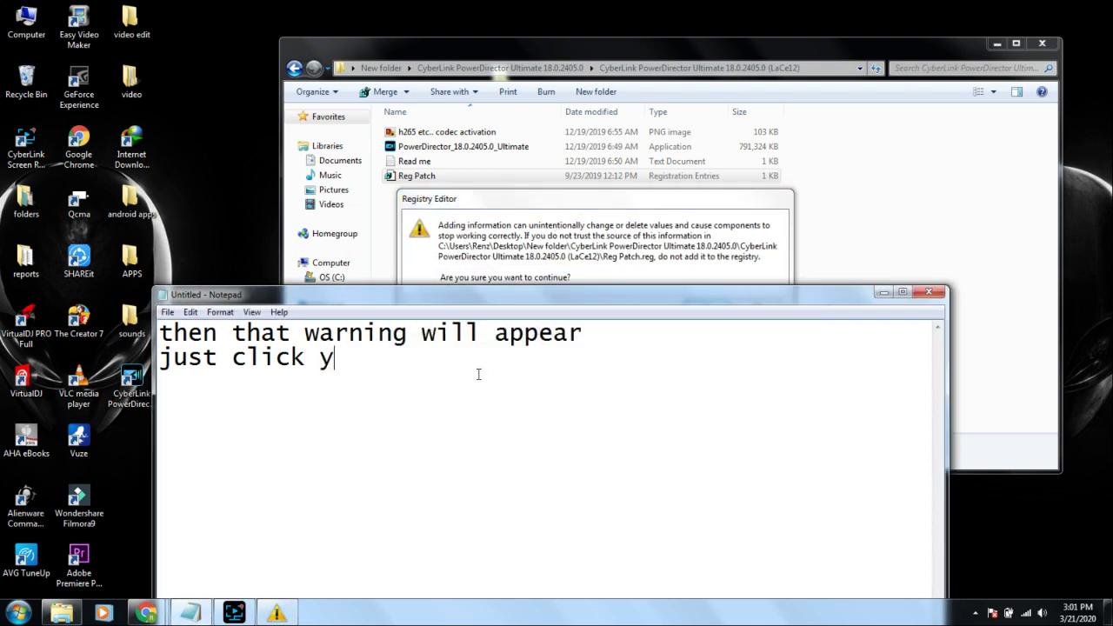
Step: Agree to add the Reg Patch entries to the registry and dismiss the completion message
{"action": "key", "text": "alt+Tab"}
{"action": "key", "text": "Return"}
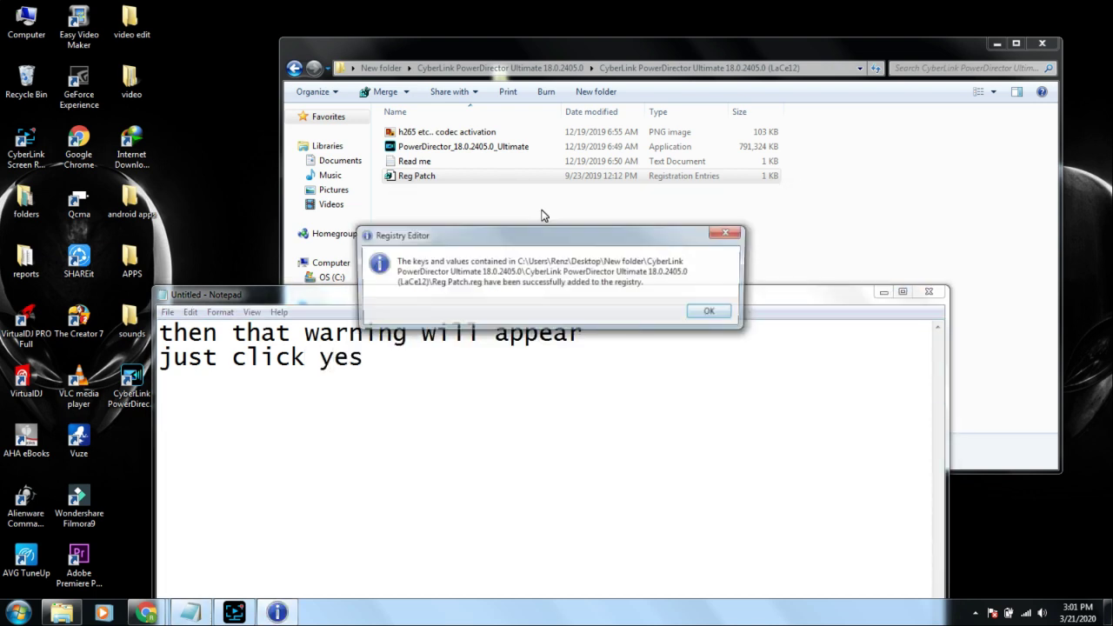
{"action": "left_click", "coordinate": [709, 312]}
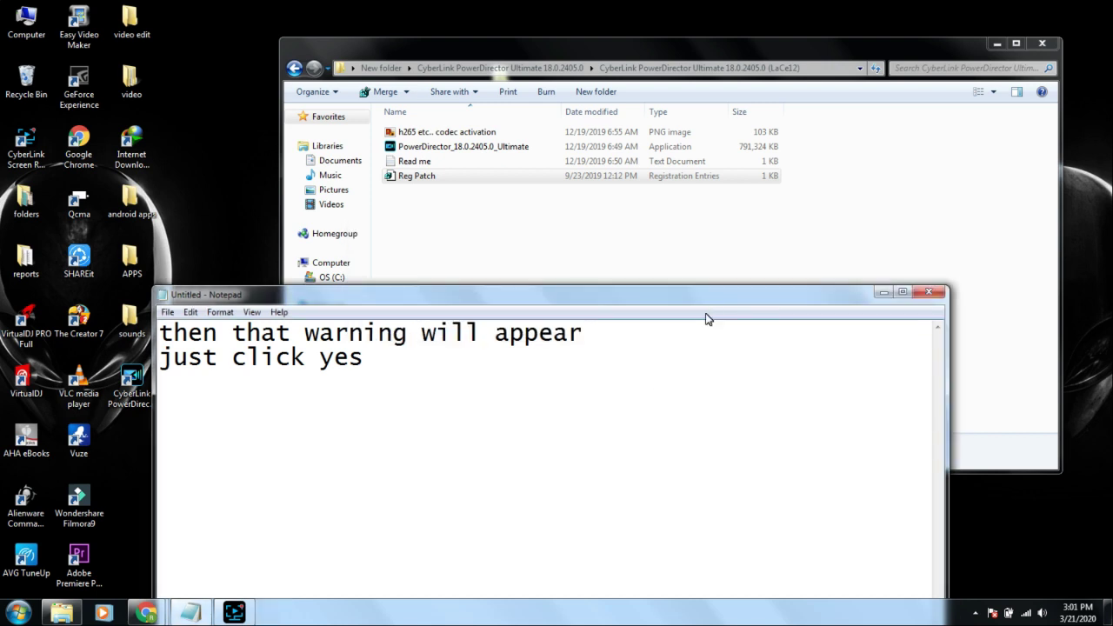
Step: Replace the note's text with "now open the file to test it", starting on the second line and breaking before "test it"
{"action": "key", "text": "ctrl+a"}
{"action": "key", "text": "Delete"}
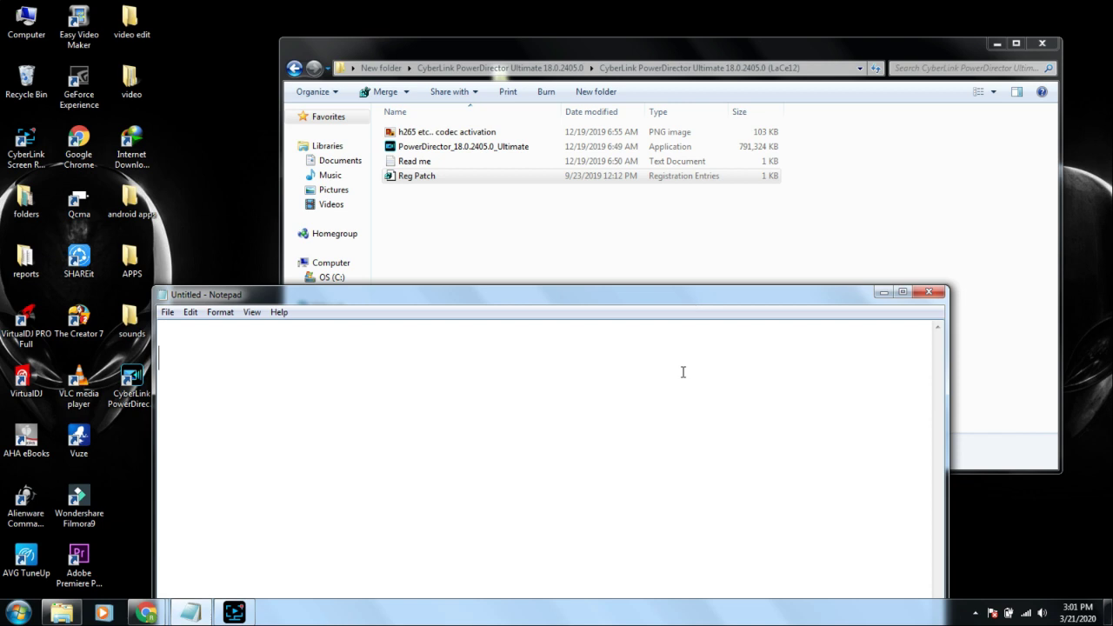
{"action": "type", "text": "now open the file"}
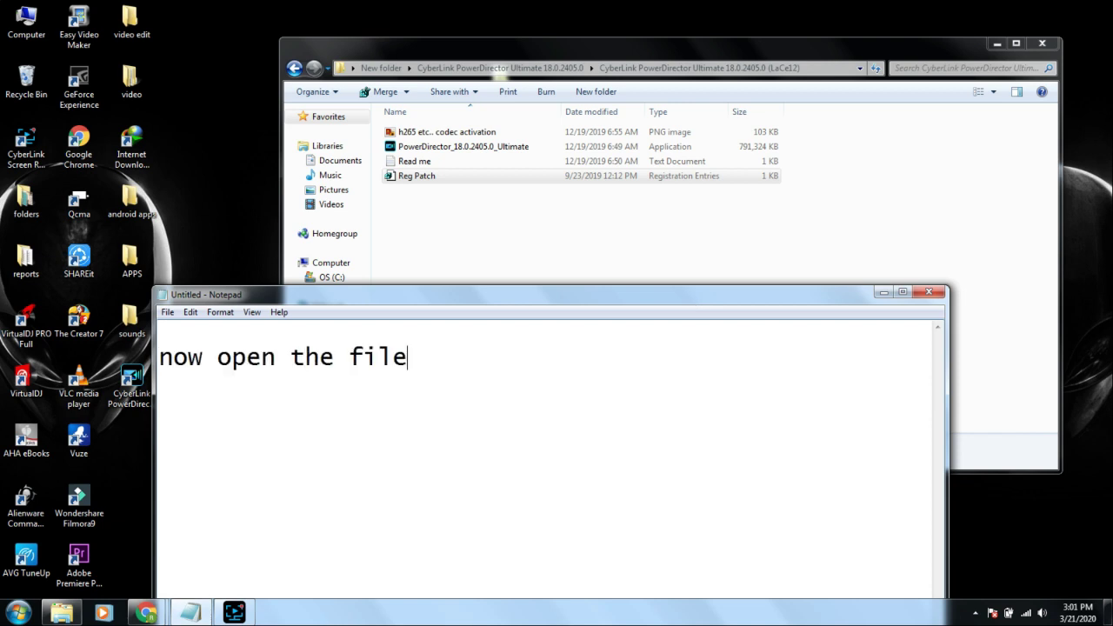
{"action": "type", "text": " to"}
{"action": "key", "text": "Return"}
{"action": "left_click", "coordinate": [675, 348]}
{"action": "type", "text": "test"}
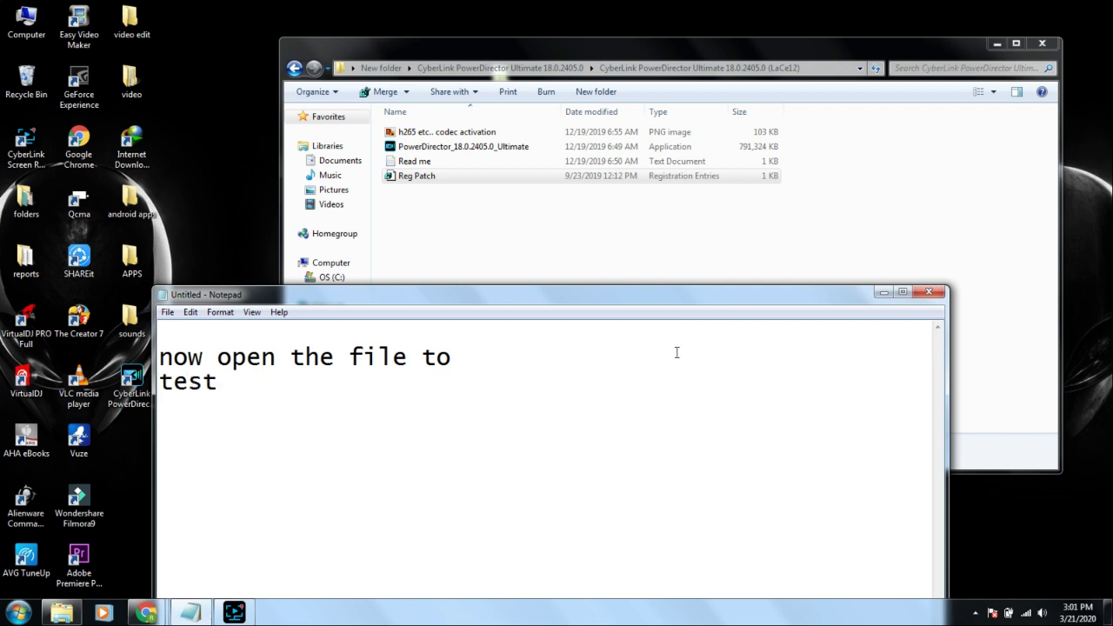
{"action": "type", "text": " it"}
Step: Launch CyberLink PowerDirector 18 from the desktop and accept optimizing the GPU's hardware acceleration
{"action": "left_click", "coordinate": [130, 387]}
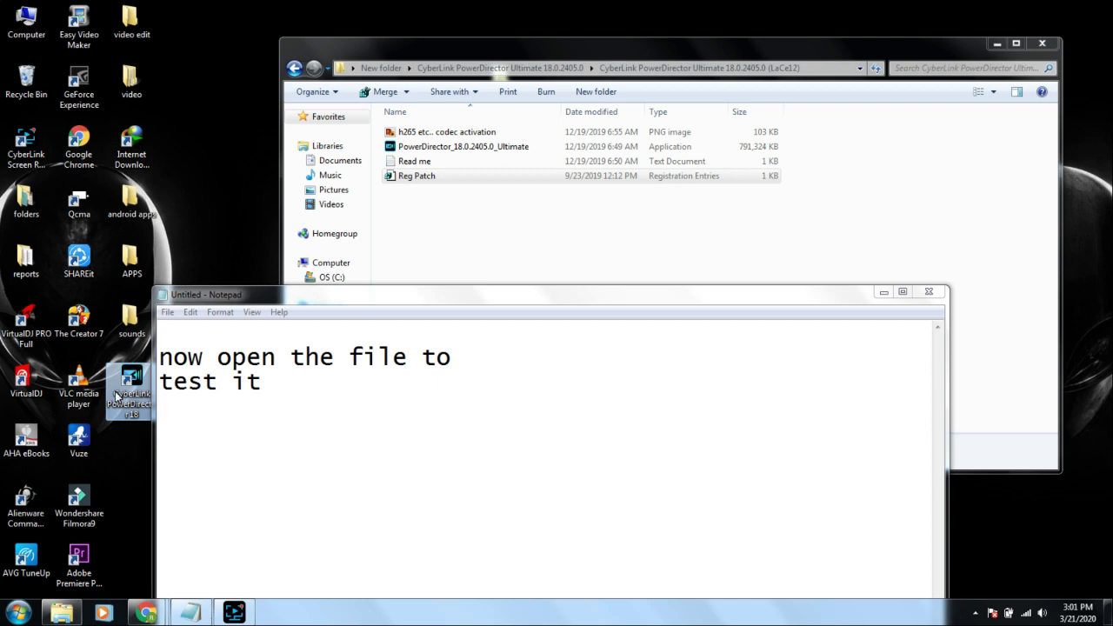
{"action": "double_click", "coordinate": [117, 397]}
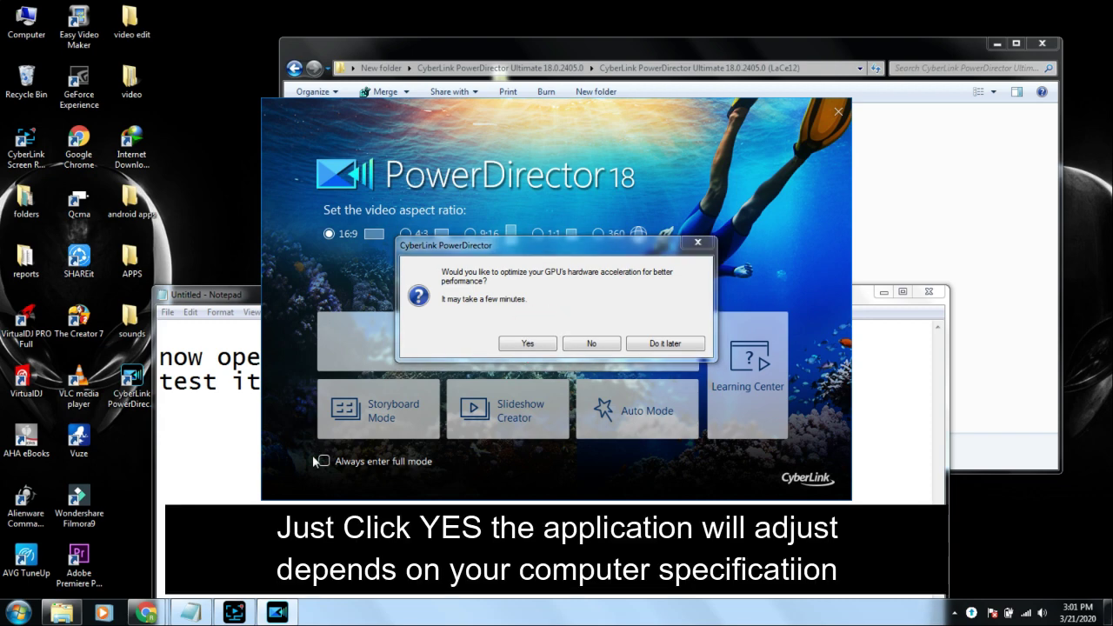
{"action": "left_click", "coordinate": [527, 342]}
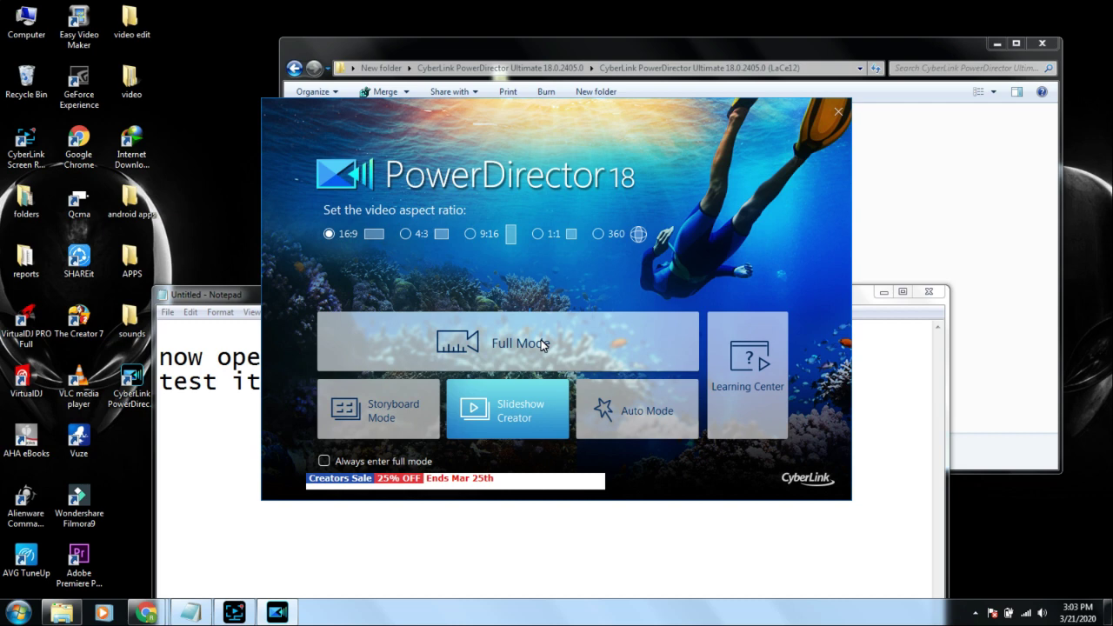
Step: Enter PowerDirector's Full Mode and skip the product registration form
{"action": "left_click", "coordinate": [541, 345]}
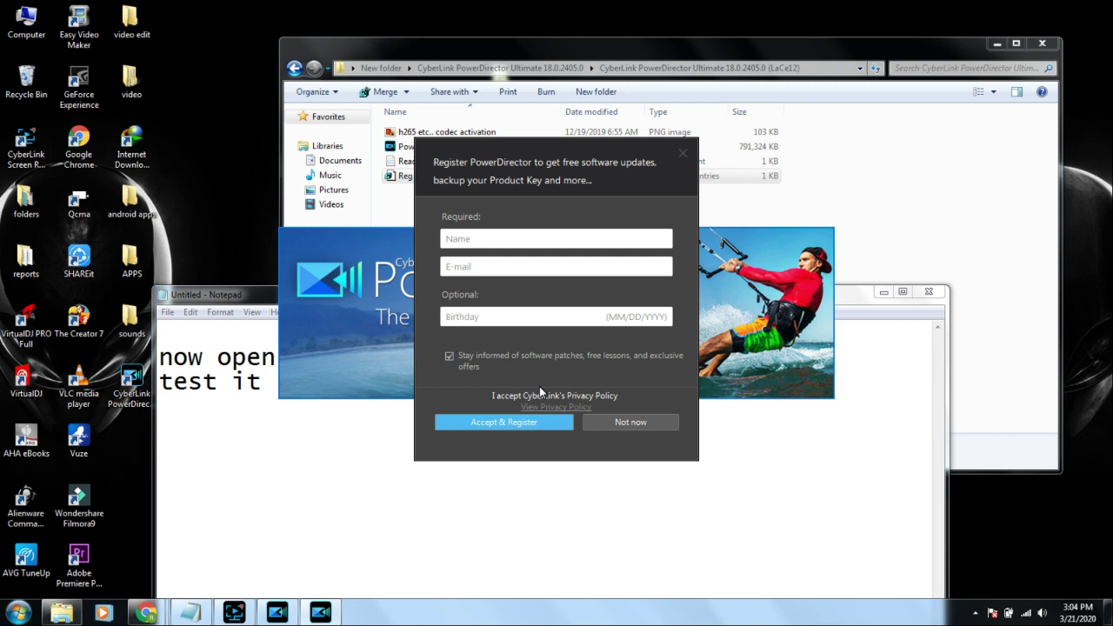
{"action": "key", "text": "Escape"}
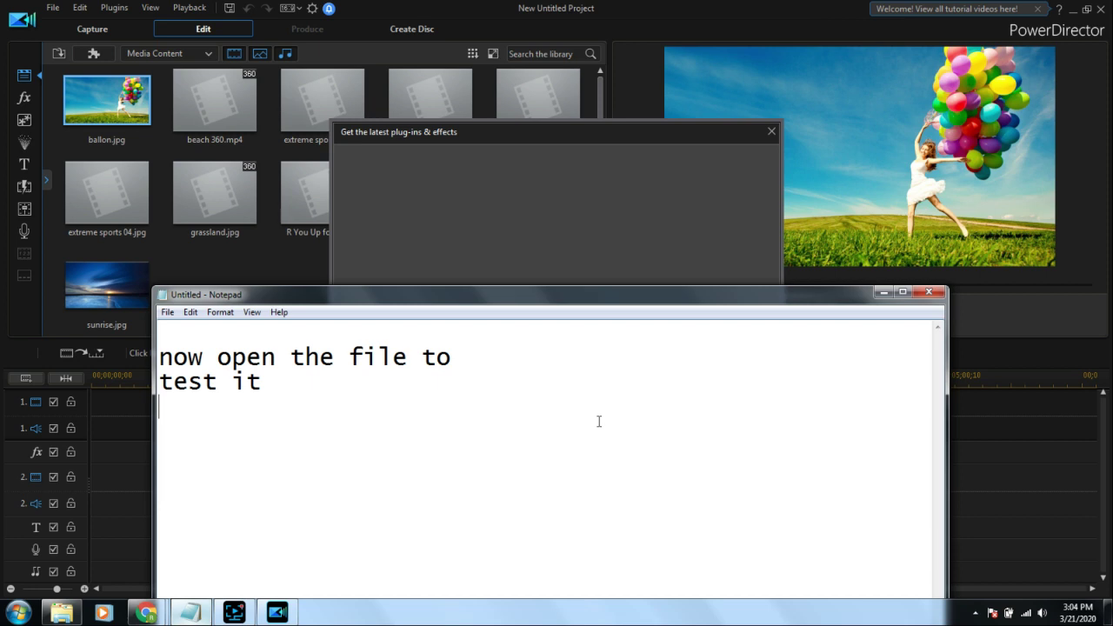
Step: Replace the note's text in Notepad with "tadannnnn now you have the"
{"action": "left_click", "coordinate": [252, 294]}
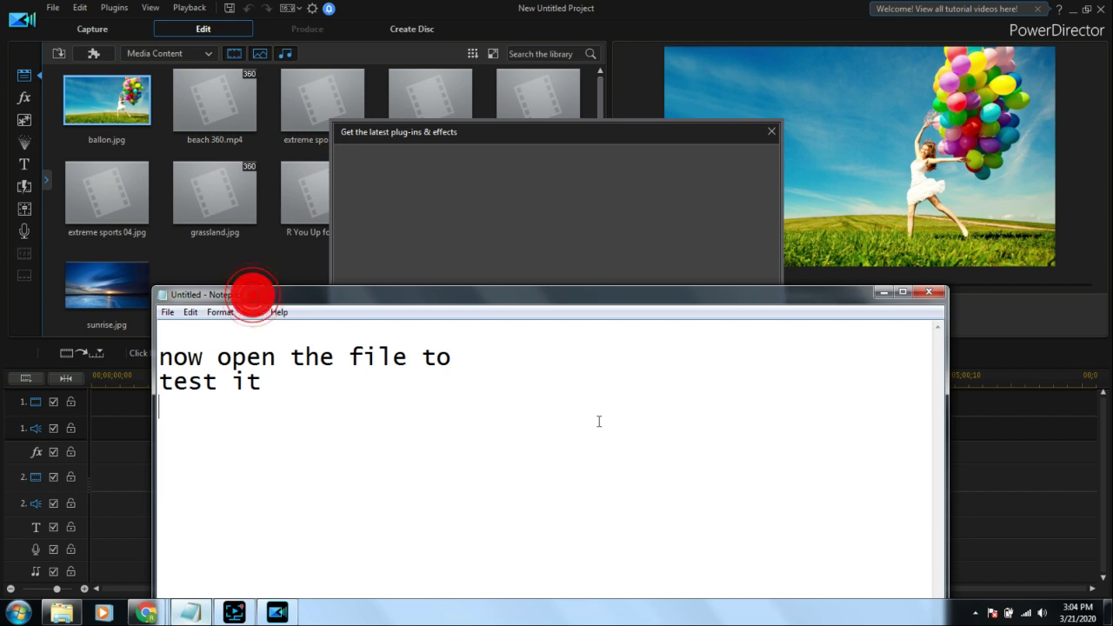
{"action": "left_click", "coordinate": [233, 608]}
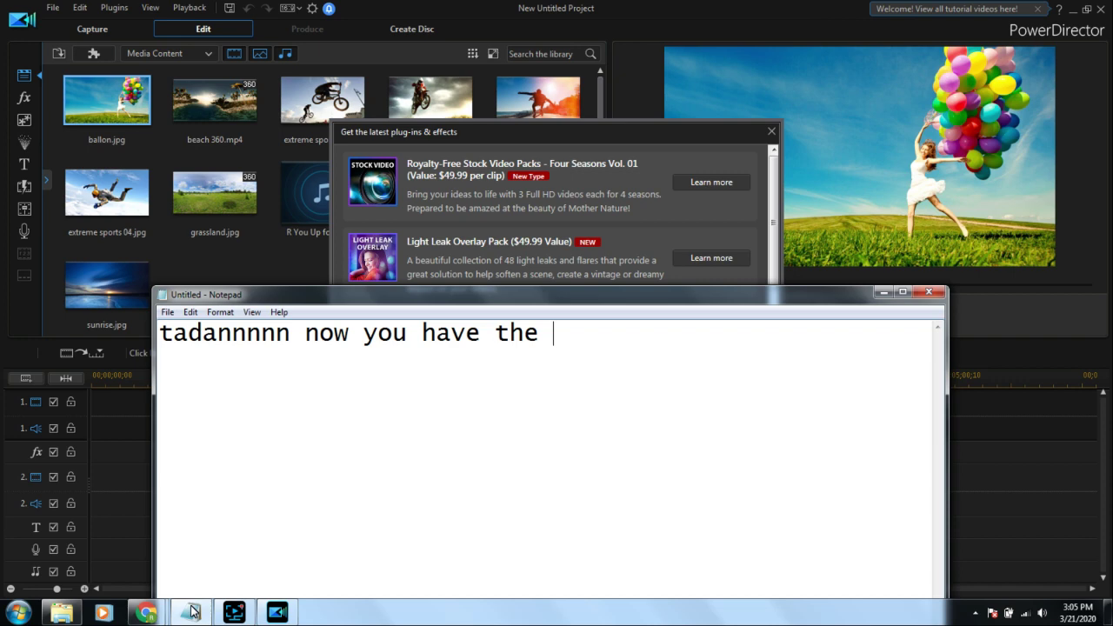
{"action": "left_click", "coordinate": [318, 569]}
{"action": "left_click", "coordinate": [351, 570]}
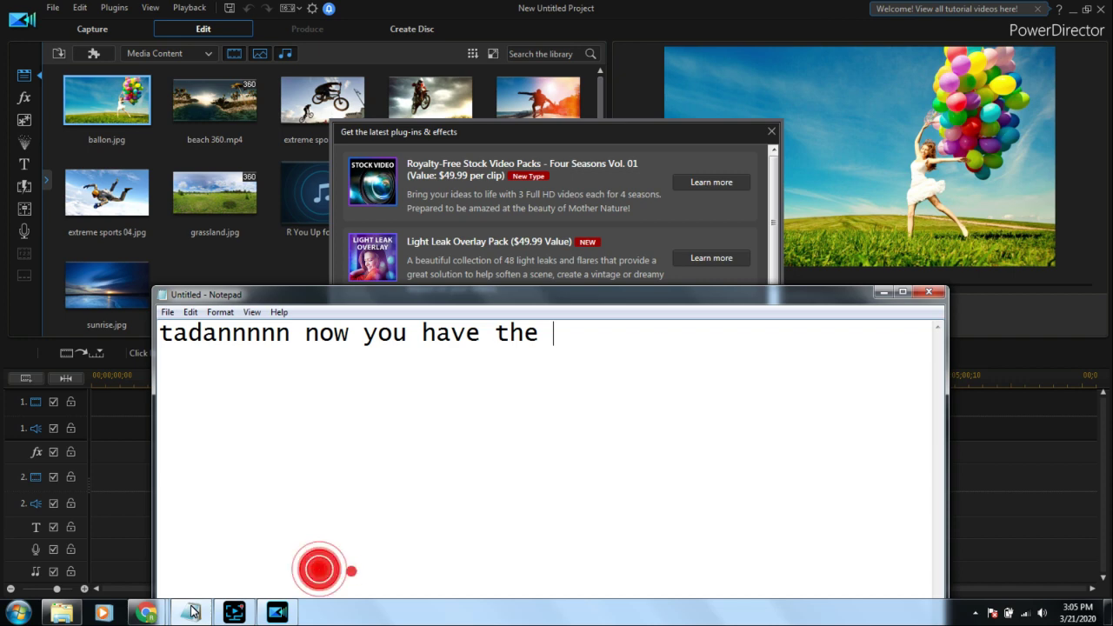